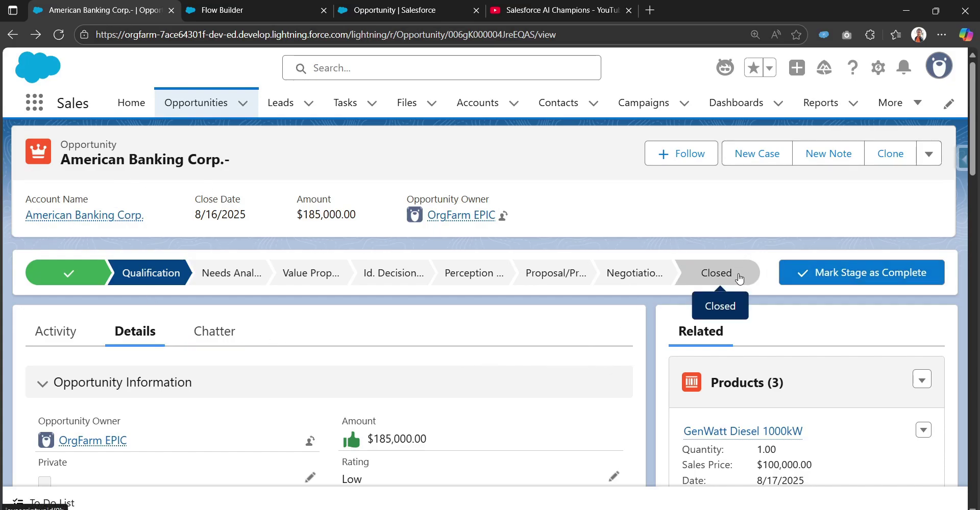
# - Review the closed stage choices for the American Banking Corp.- opportunity without saving a stage
pyautogui.click(740, 278)
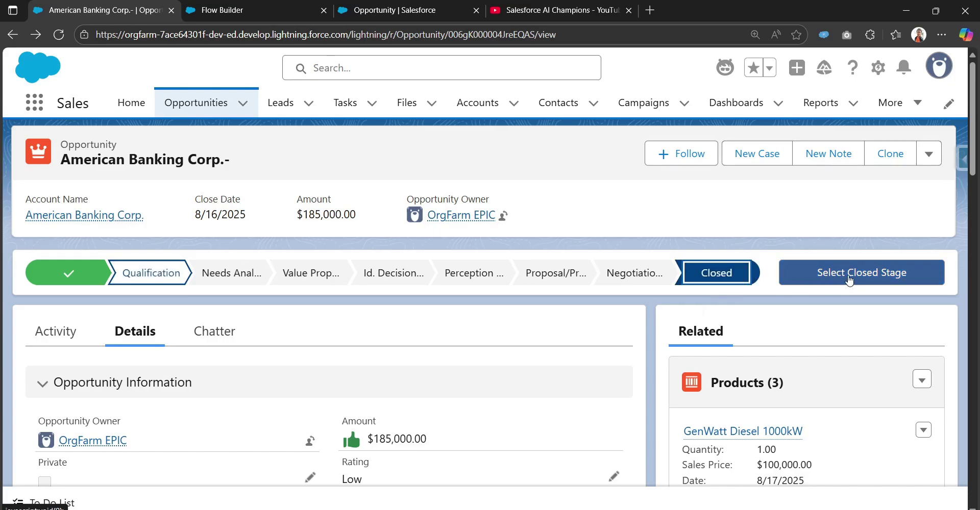
pyautogui.click(845, 280)
pyautogui.click(454, 286)
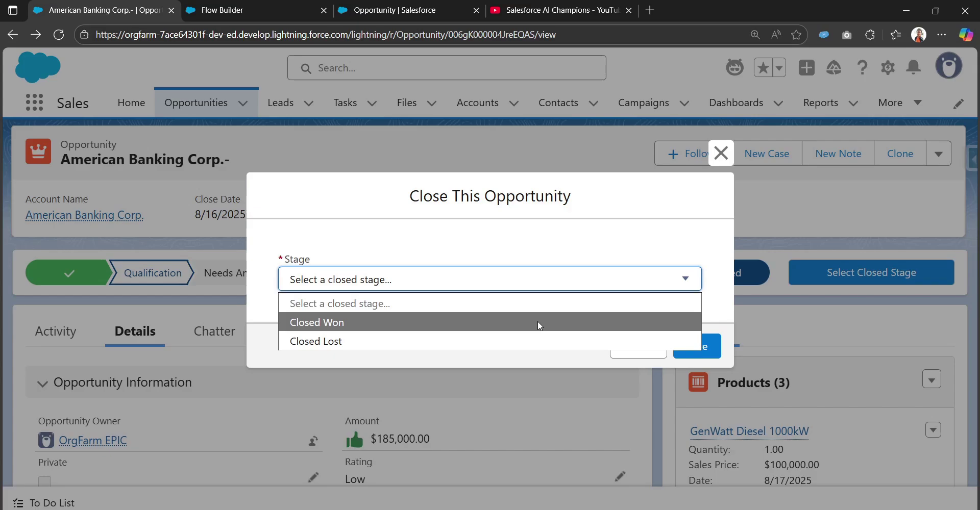
pyautogui.click(693, 225)
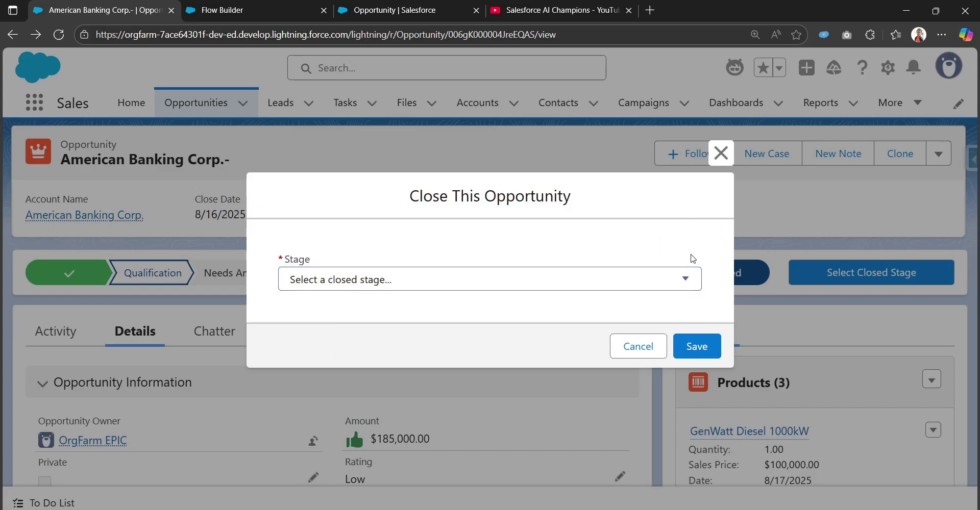
pyautogui.click(641, 346)
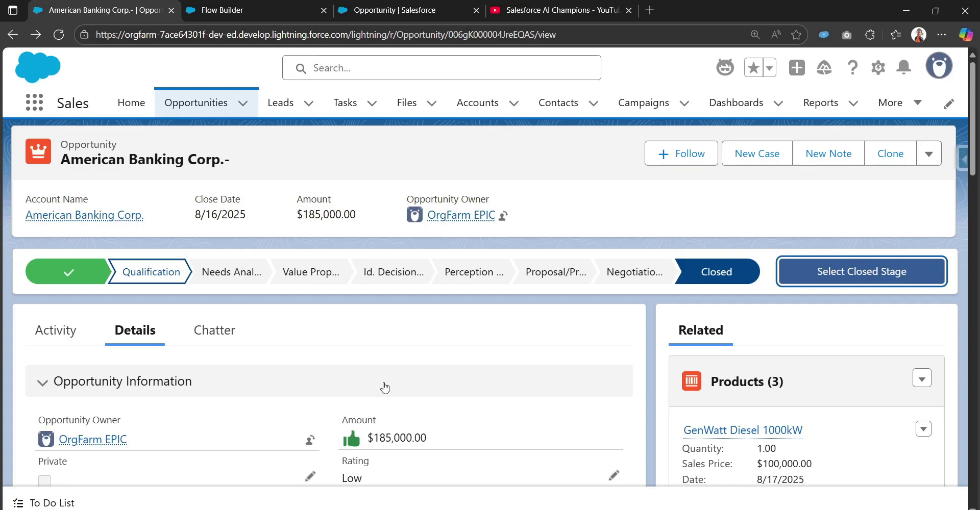
pyautogui.scroll(-5, 385, 388)
pyautogui.scroll(-3, 385, 383)
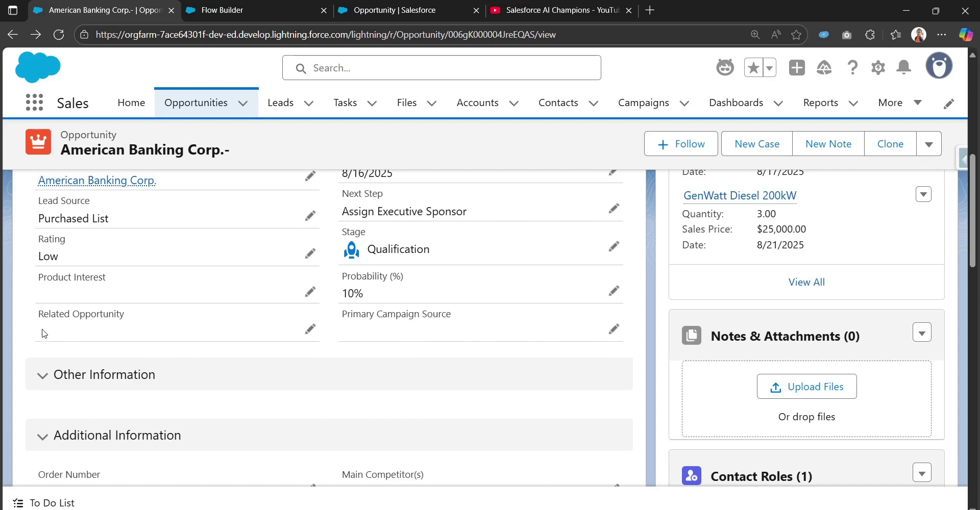
pyautogui.moveTo(39, 315); pyautogui.dragTo(127, 323)
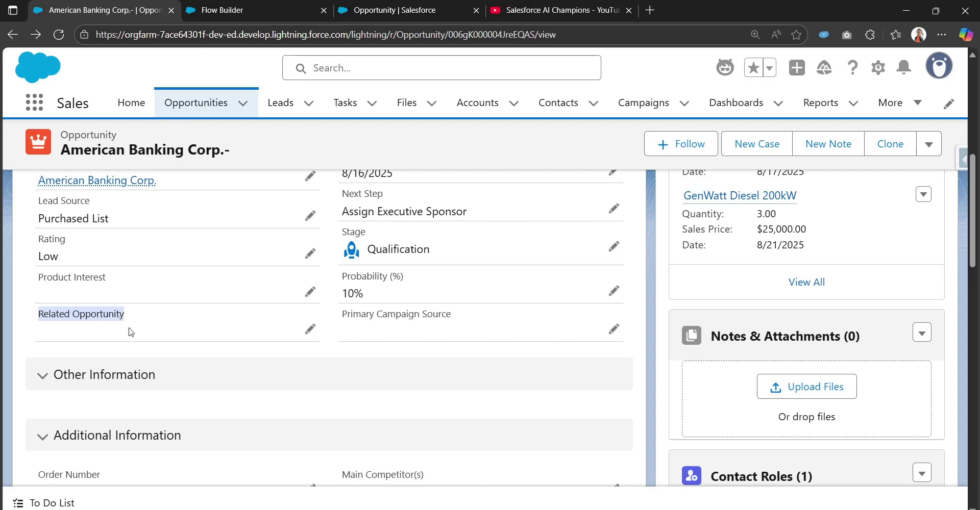
pyautogui.click(309, 328)
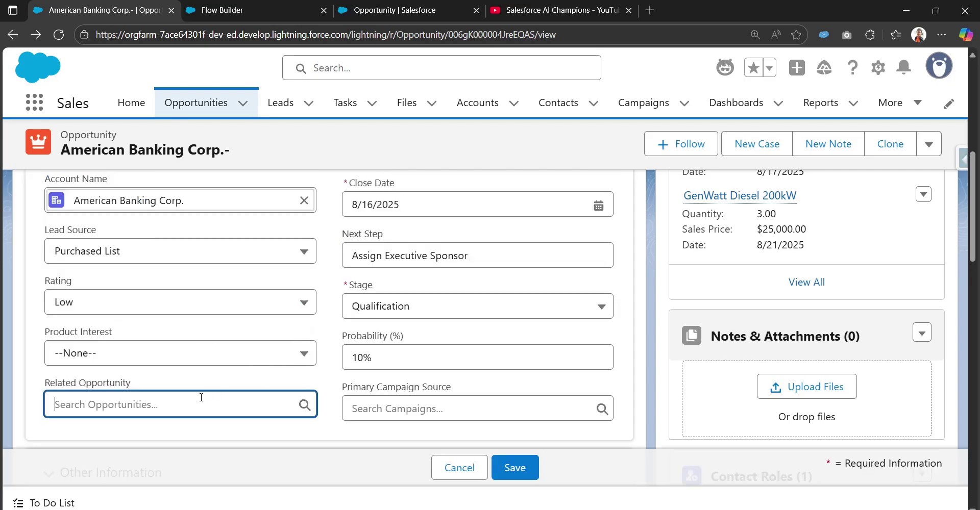
pyautogui.click(145, 278)
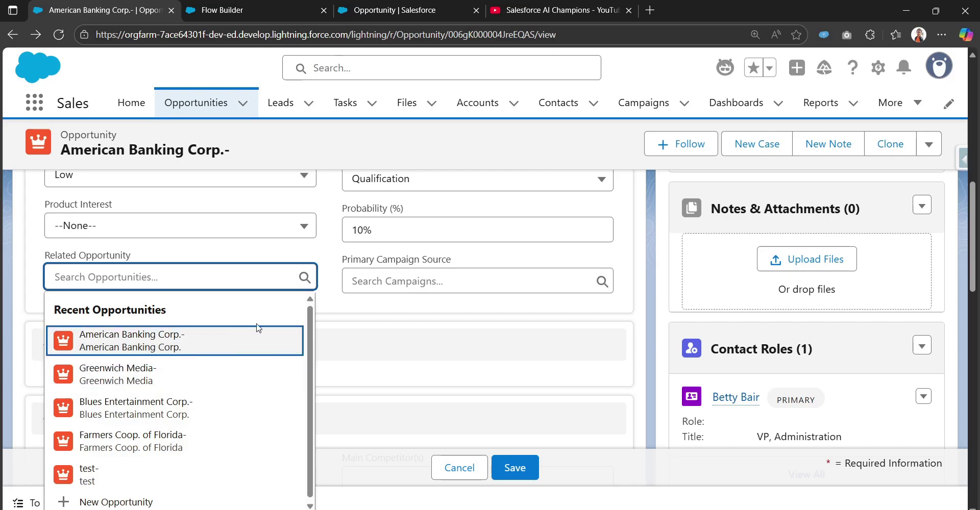
pyautogui.click(239, 351)
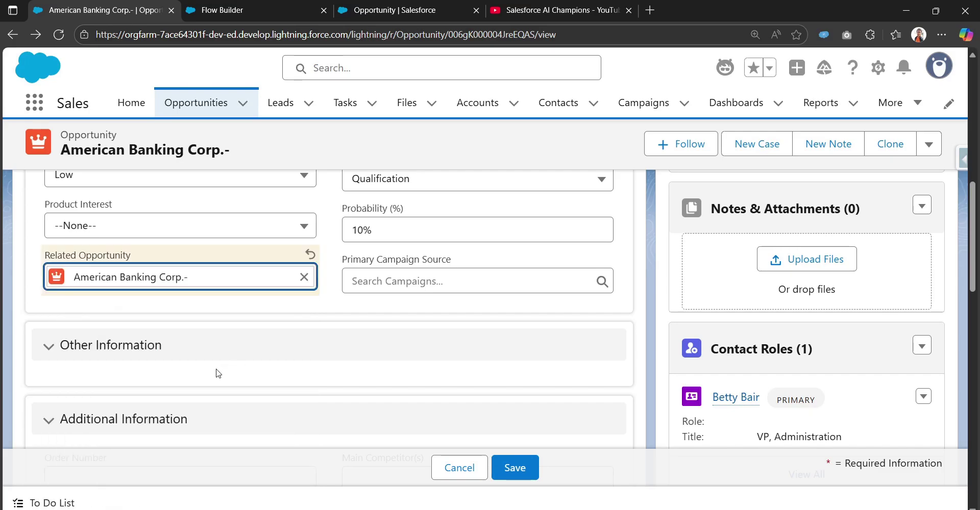
pyautogui.click(303, 277)
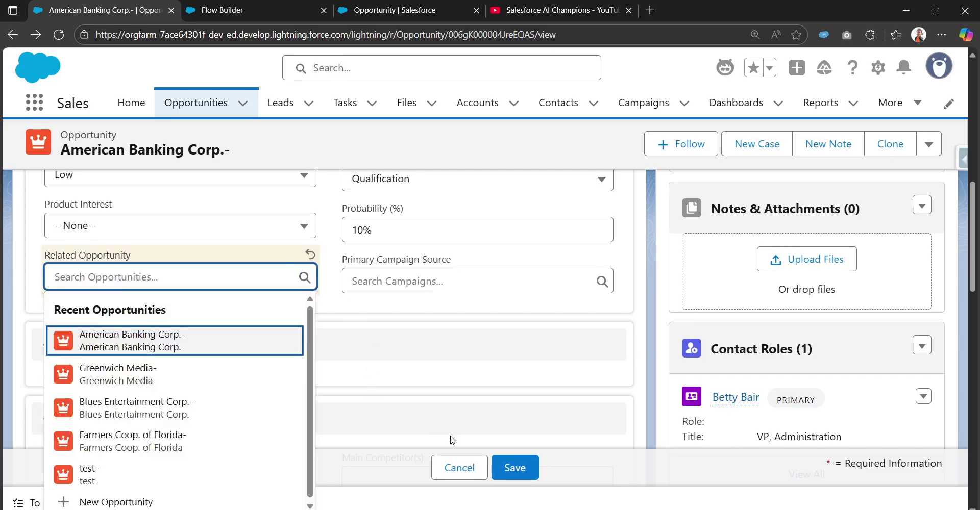
pyautogui.click(460, 468)
pyautogui.scroll(10, 458, 321)
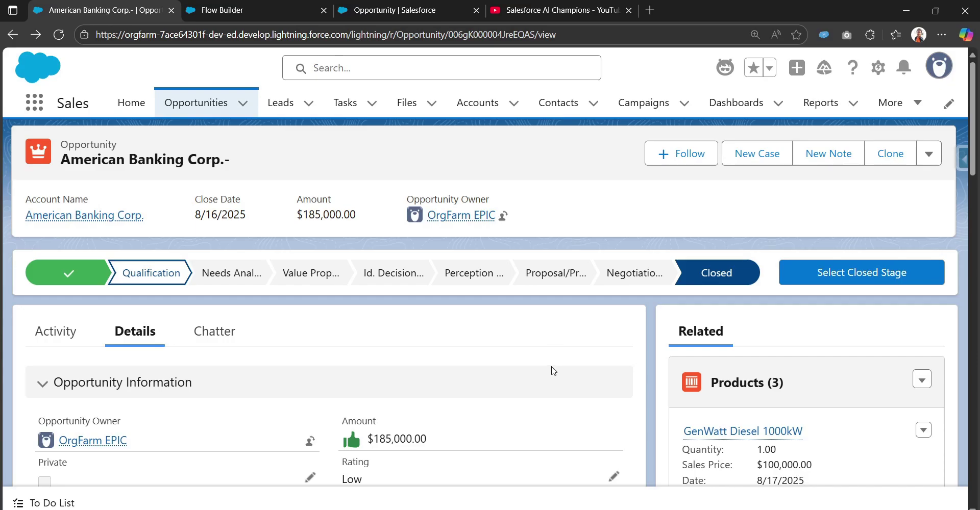
pyautogui.scroll(-7, 426, 408)
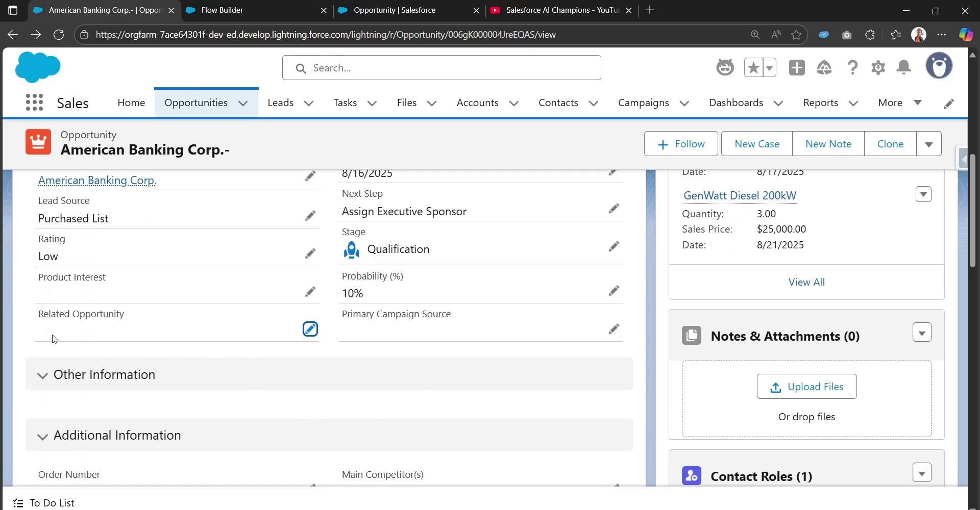
pyautogui.moveTo(38, 313); pyautogui.dragTo(127, 318)
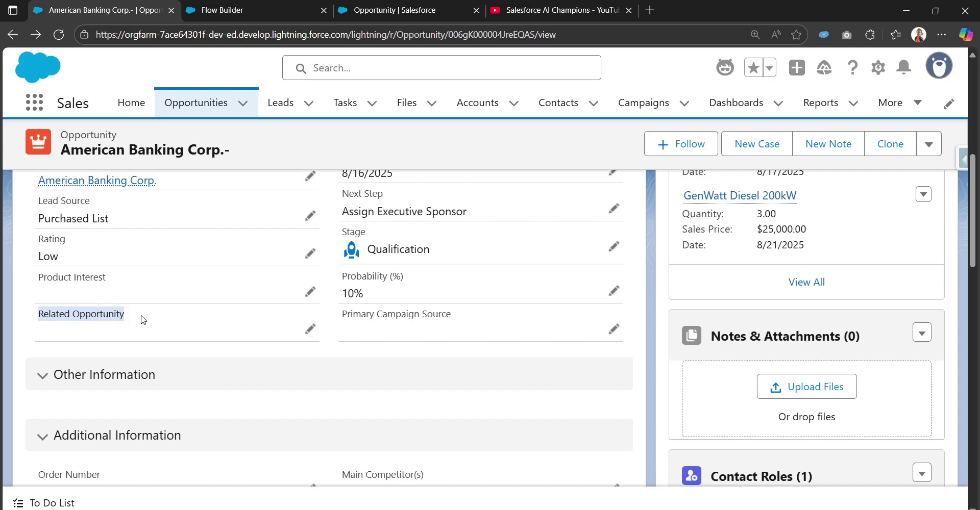
pyautogui.click(142, 322)
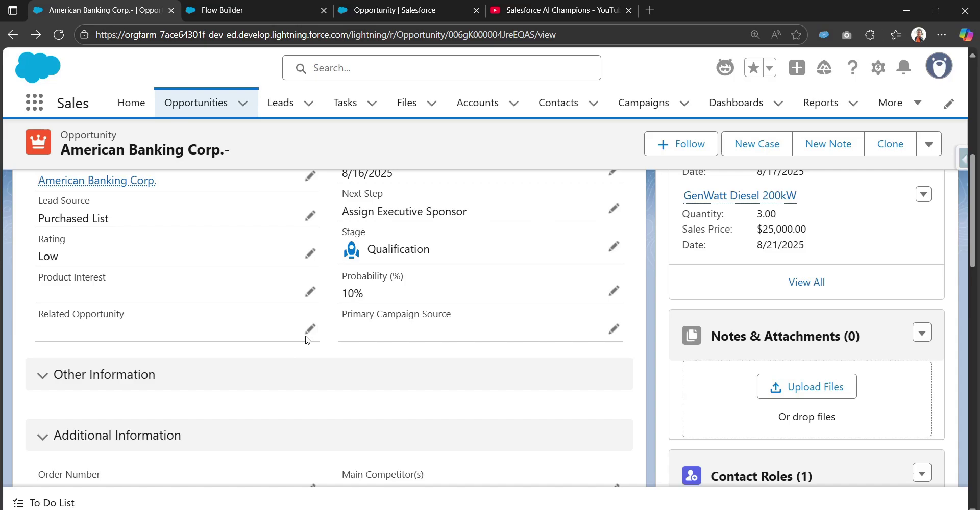
pyautogui.moveTo(36, 320); pyautogui.dragTo(137, 317)
pyautogui.click(138, 317)
# - Switch to the open Flow Builder page and start a new Record-Triggered Flow from the Triggered category
pyautogui.click(240, 9)
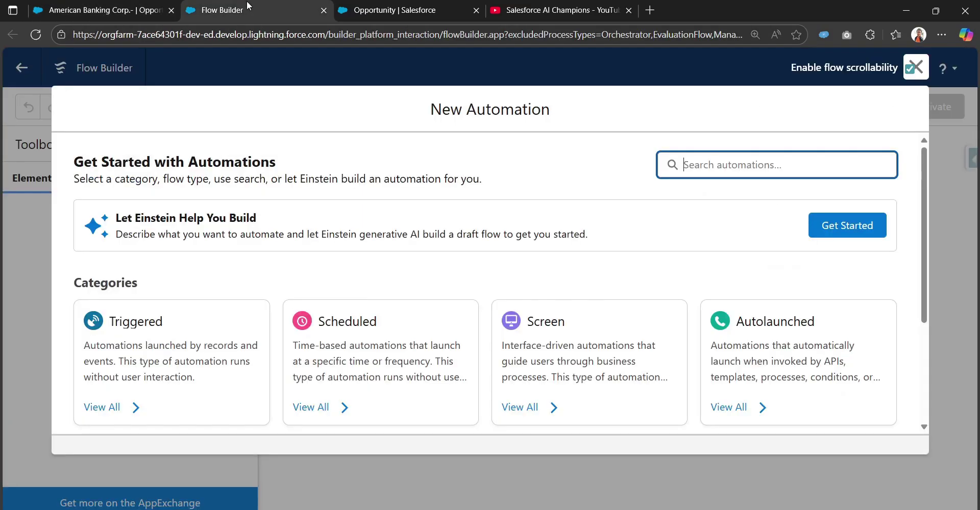
pyautogui.click(174, 365)
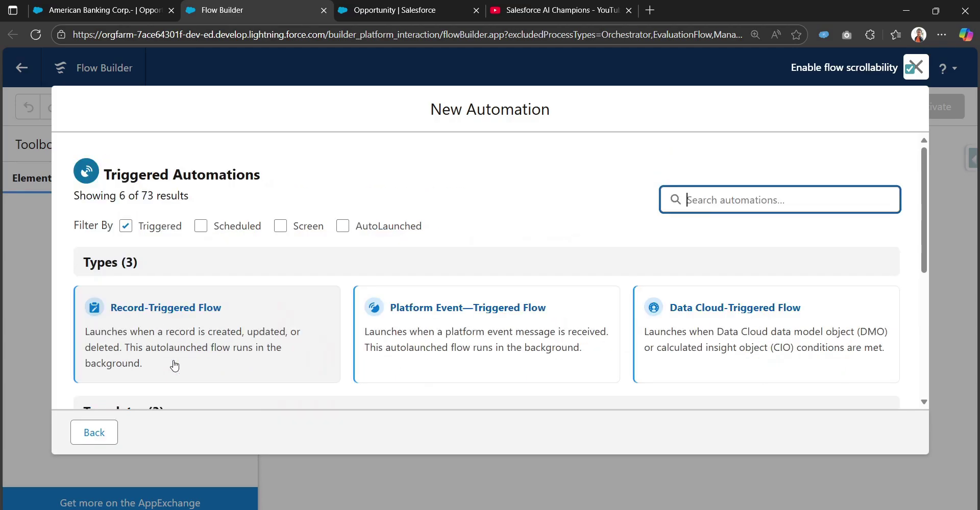
pyautogui.click(172, 317)
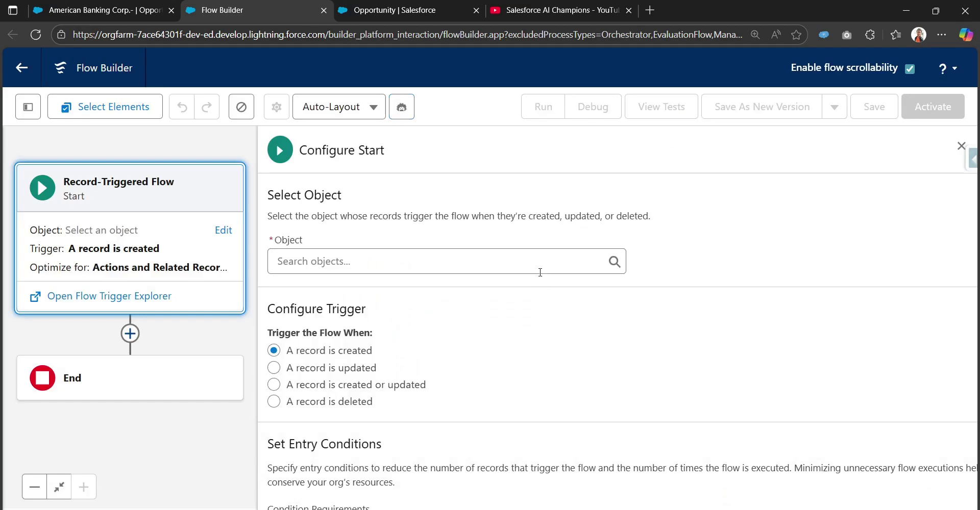
# - Set the flow's object to Opportunity and trigger it when a record is updated
pyautogui.click(540, 271)
pyautogui.write('oppo')
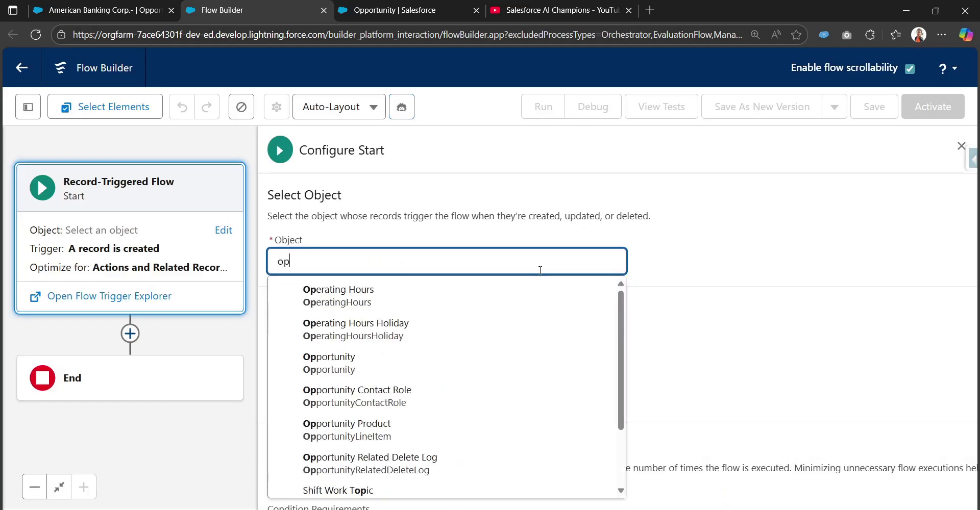
pyautogui.click(503, 292)
pyautogui.scroll(-1, 615, 321)
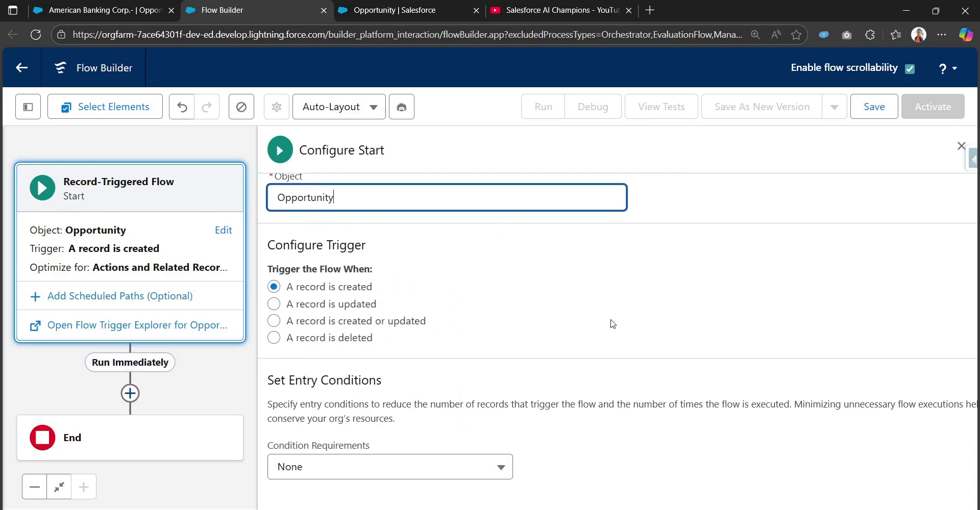
pyautogui.click(371, 306)
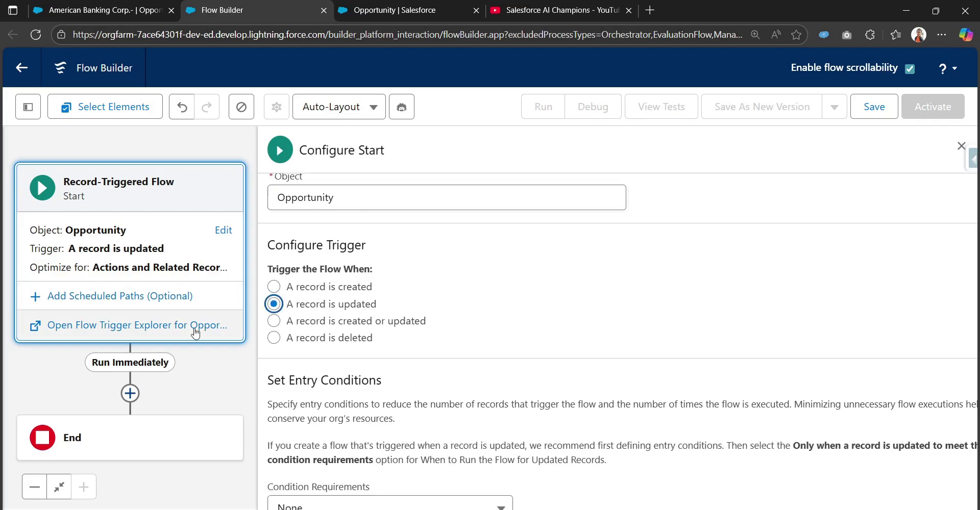
# - Require all entry conditions to be met (AND), with the condition Stage Equals Closed Won
pyautogui.scroll(-2, 432, 330)
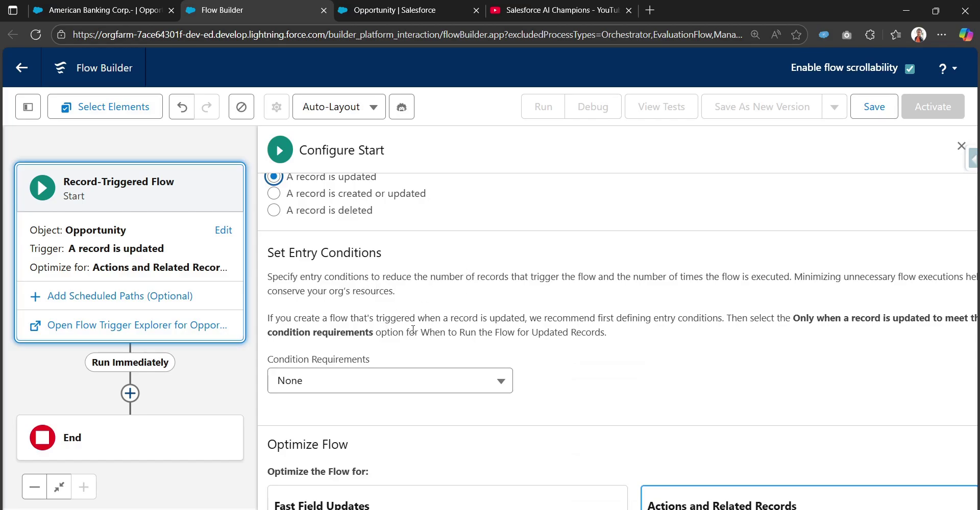
pyautogui.scroll(-2, 396, 359)
pyautogui.click(432, 258)
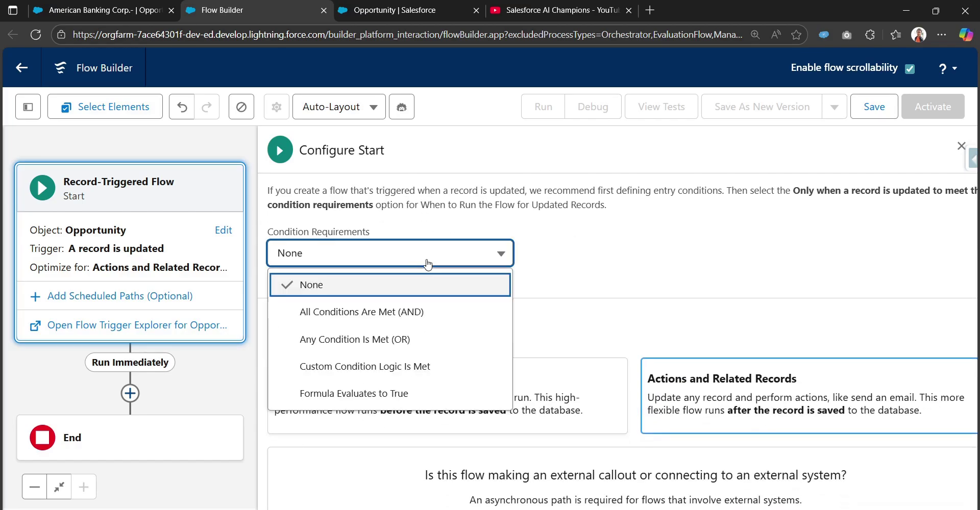
pyautogui.click(415, 308)
pyautogui.click(411, 321)
pyautogui.write('st')
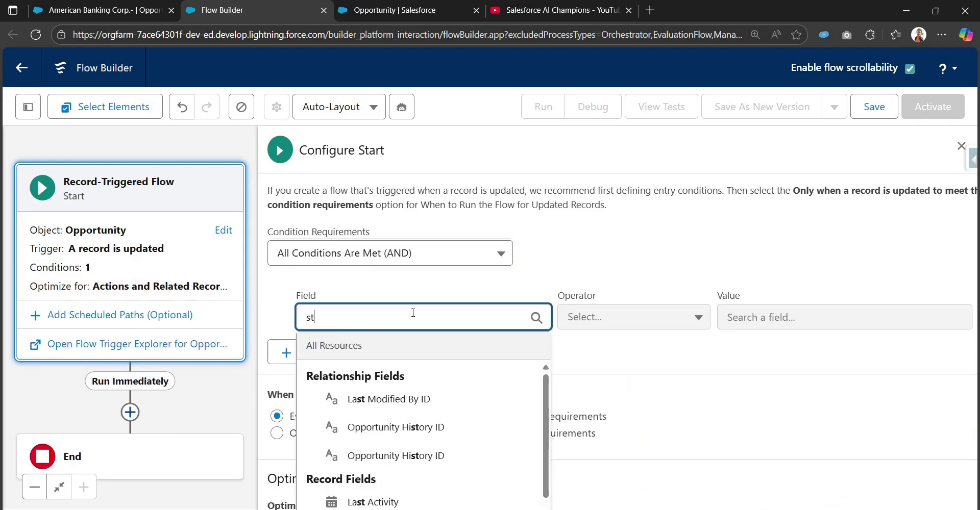
pyautogui.write('age')
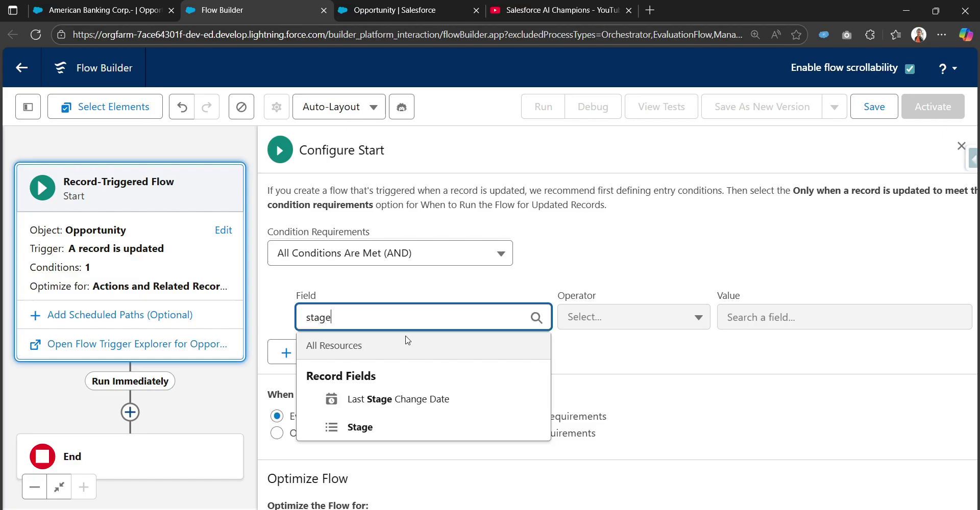
pyautogui.click(401, 426)
pyautogui.click(764, 317)
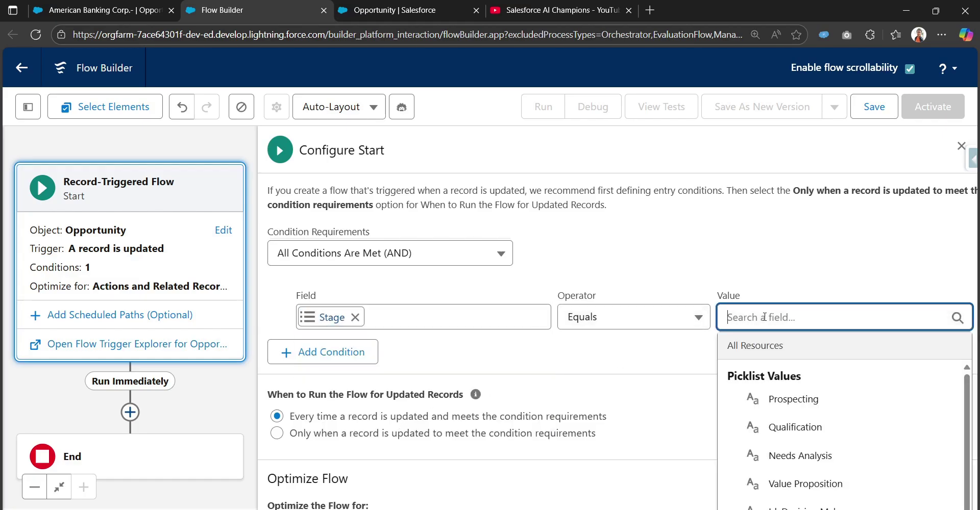
pyautogui.write('cl')
pyautogui.click(772, 400)
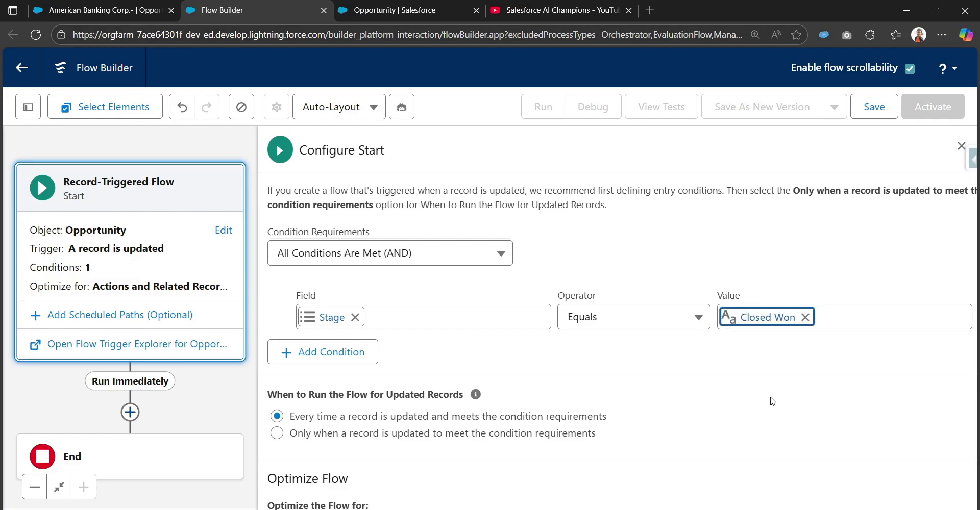
# - Run the flow only when a record is updated to meet the condition requirements
pyautogui.scroll(-1, 620, 345)
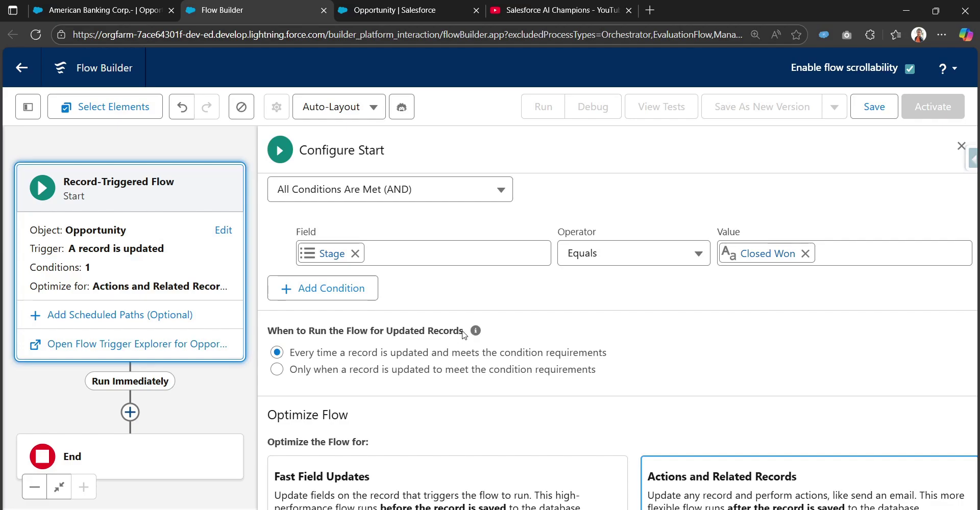
pyautogui.click(277, 370)
pyautogui.moveTo(289, 372); pyautogui.dragTo(434, 378)
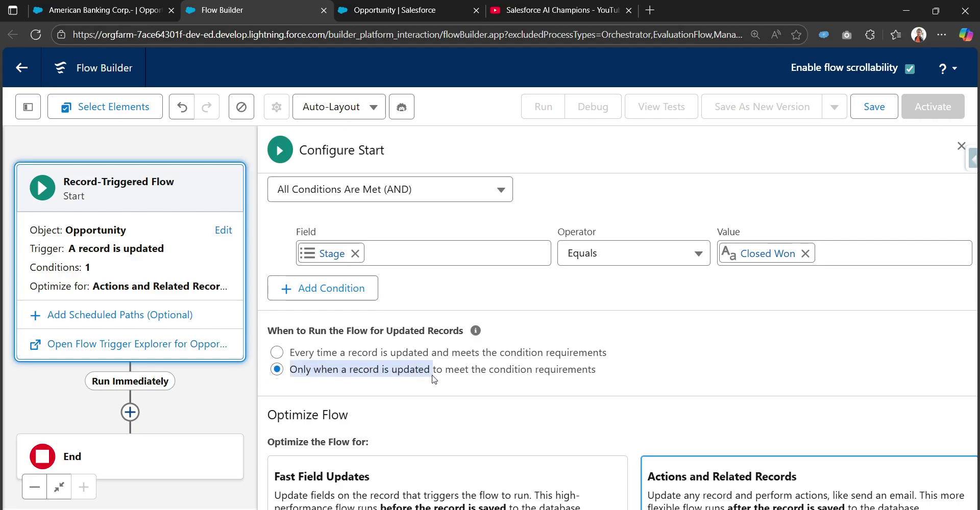
pyautogui.moveTo(433, 379); pyautogui.dragTo(602, 387)
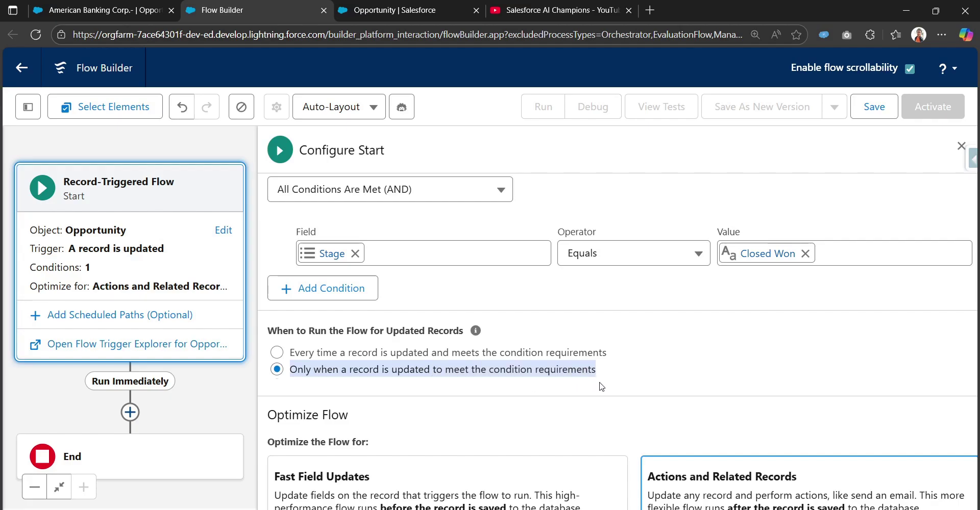
pyautogui.click(499, 307)
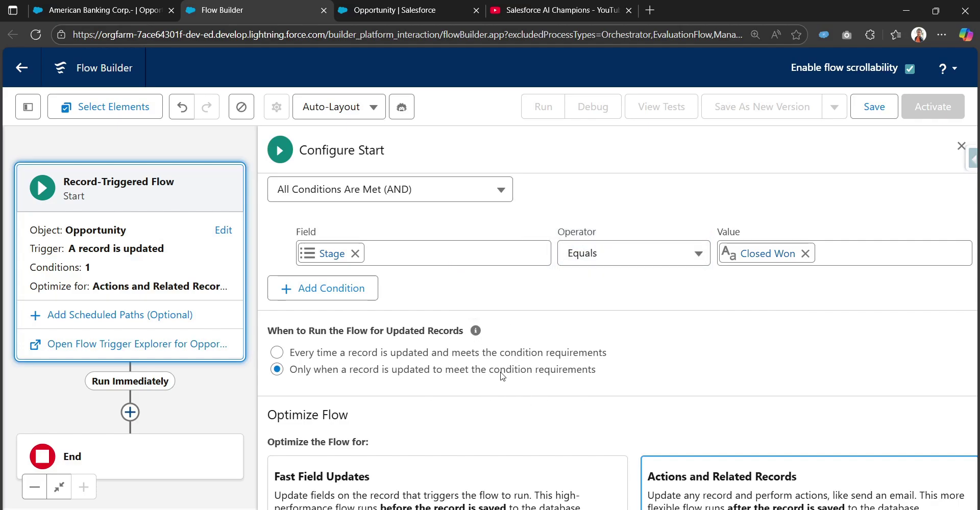
# - Add a Create Records element on the Run Immediately path, before the flow's end
pyautogui.scroll(-3, 390, 353)
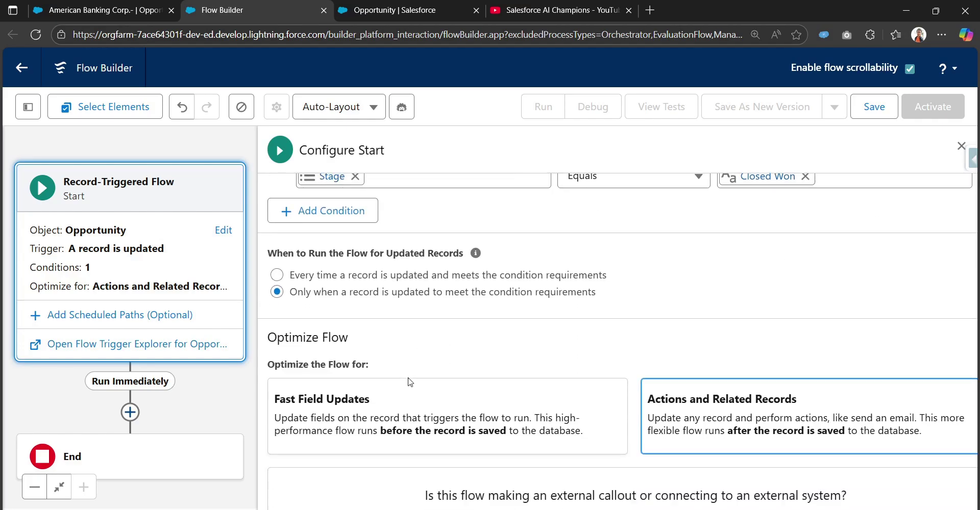
pyautogui.moveTo(191, 398); pyautogui.dragTo(219, 227)
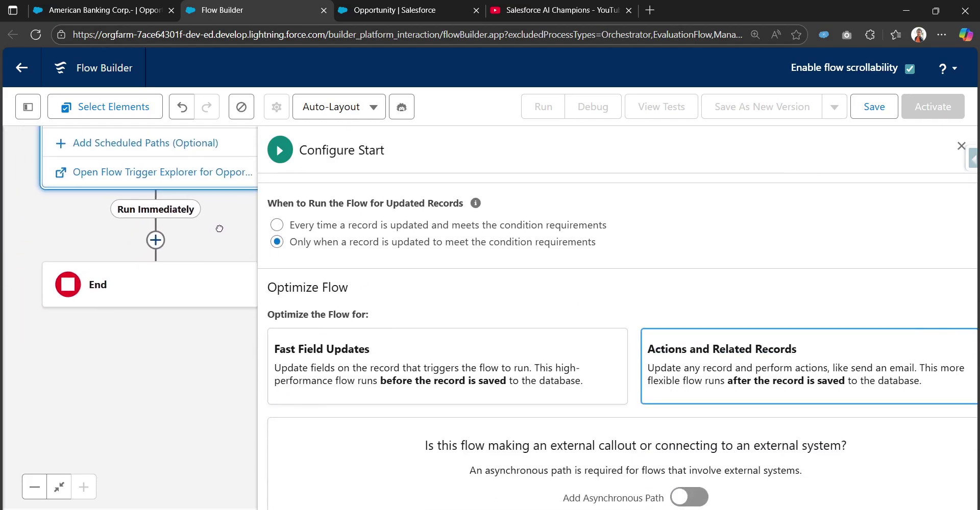
pyautogui.click(157, 241)
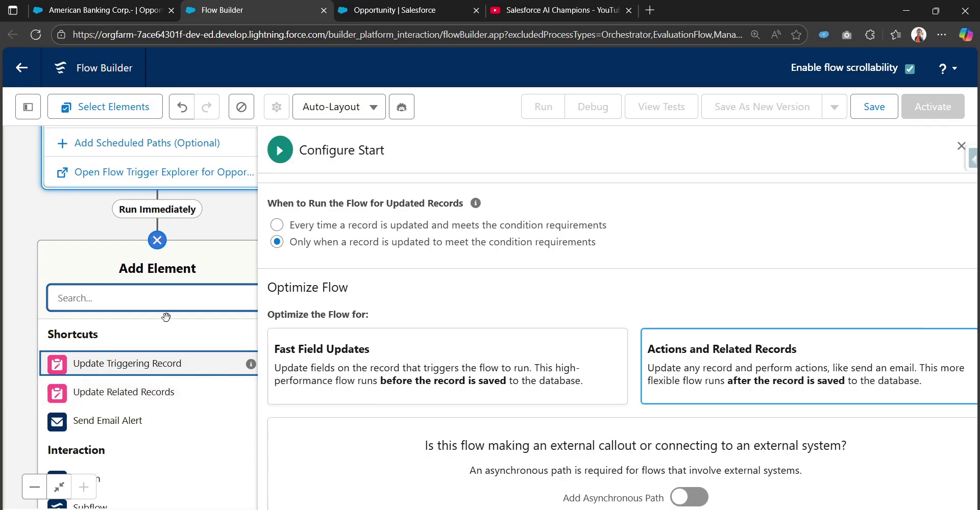
pyautogui.write('crea')
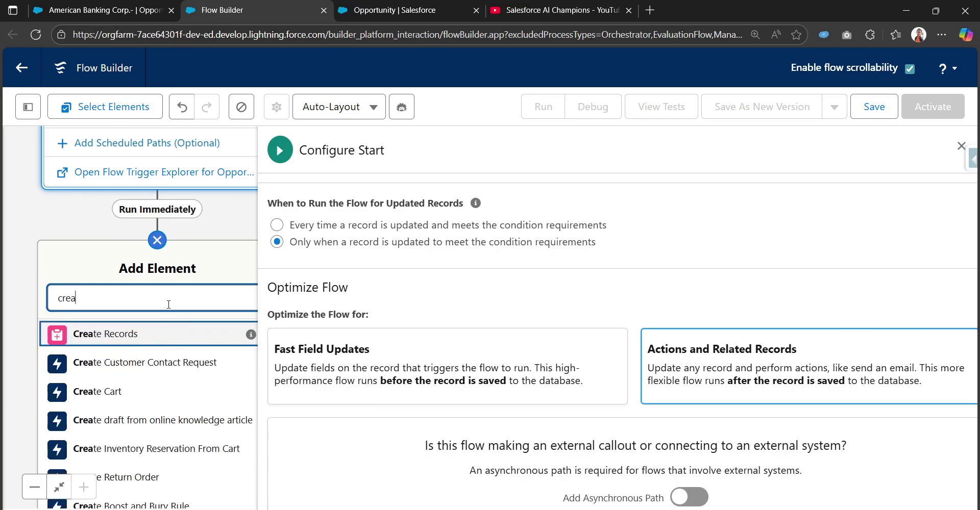
pyautogui.click(160, 337)
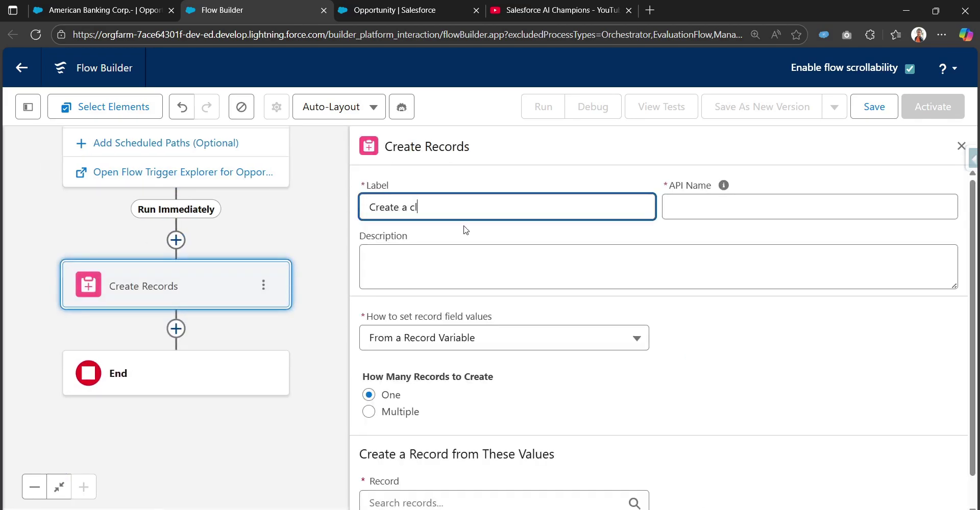
# - Label the Create Records element "Create a clonned opp" and choose to set its record field values manually
pyautogui.write('Create a clonned opp')
pyautogui.press('Tab')
pyautogui.scroll(-1, 452, 341)
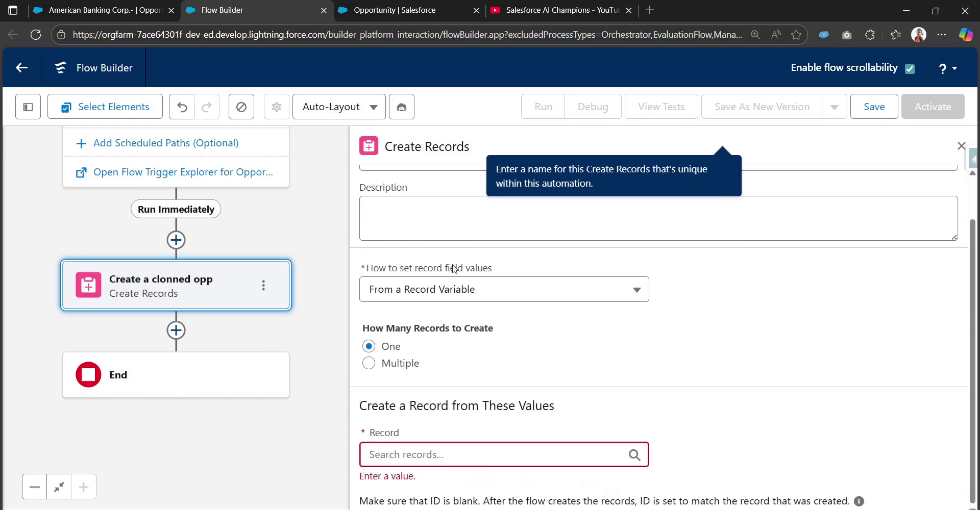
pyautogui.click(429, 289)
pyautogui.click(422, 324)
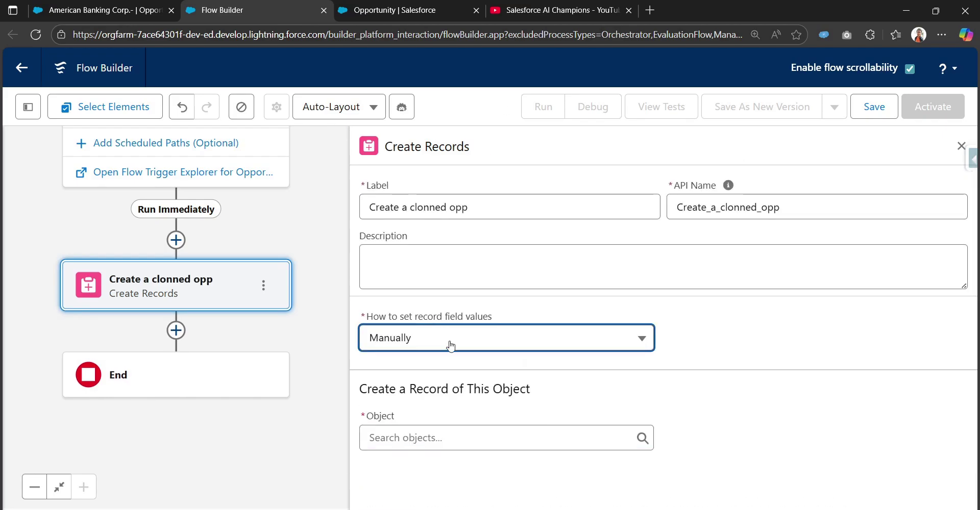
# - Set the object of the record being created to Opportunity
pyautogui.click(447, 437)
pyautogui.write('opp')
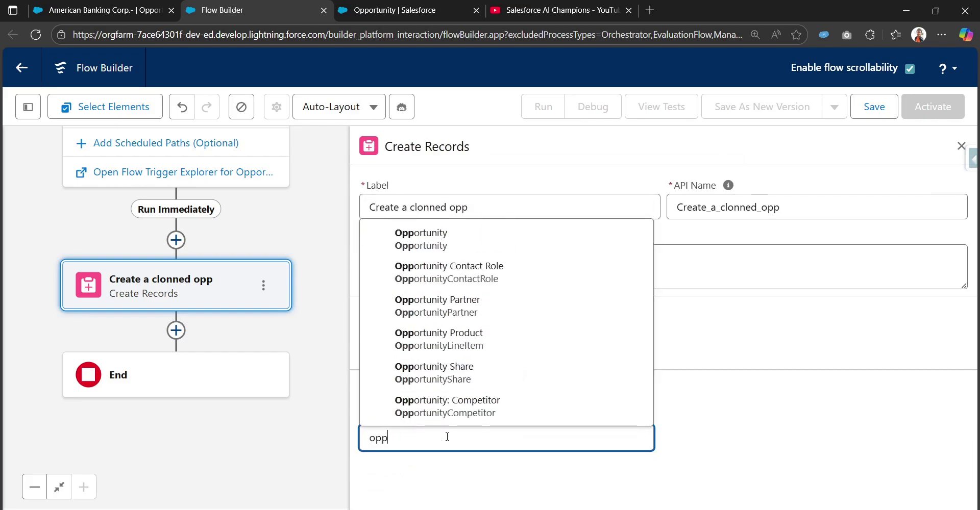
pyautogui.click(562, 179)
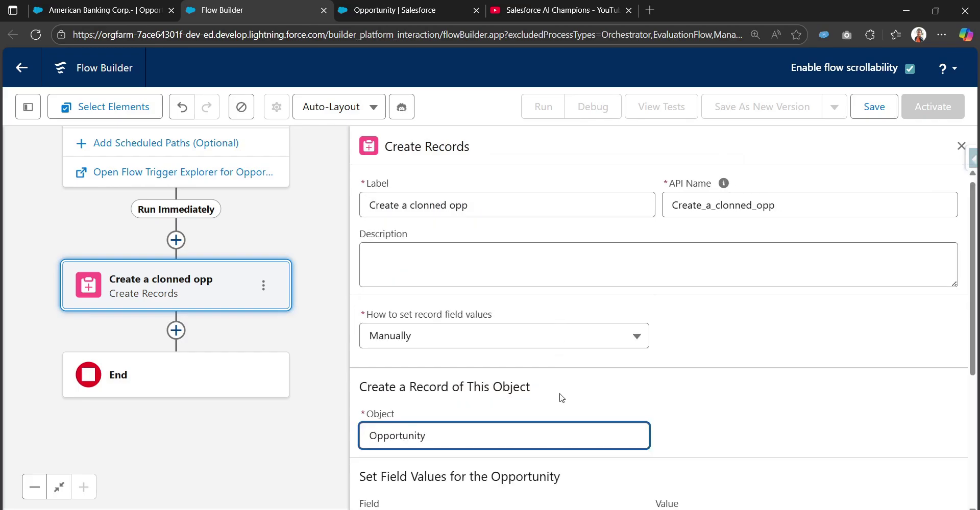
pyautogui.scroll(-1, 356, 295)
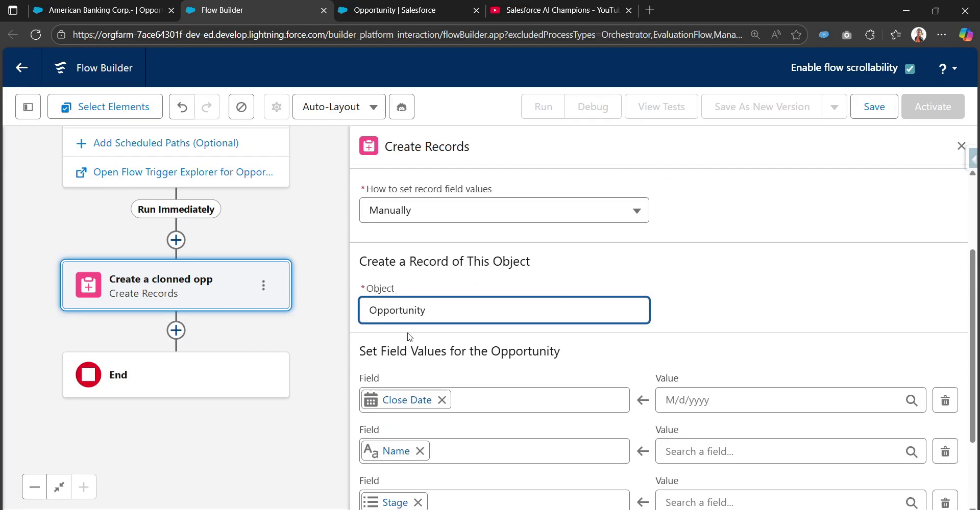
pyautogui.scroll(-2, 454, 328)
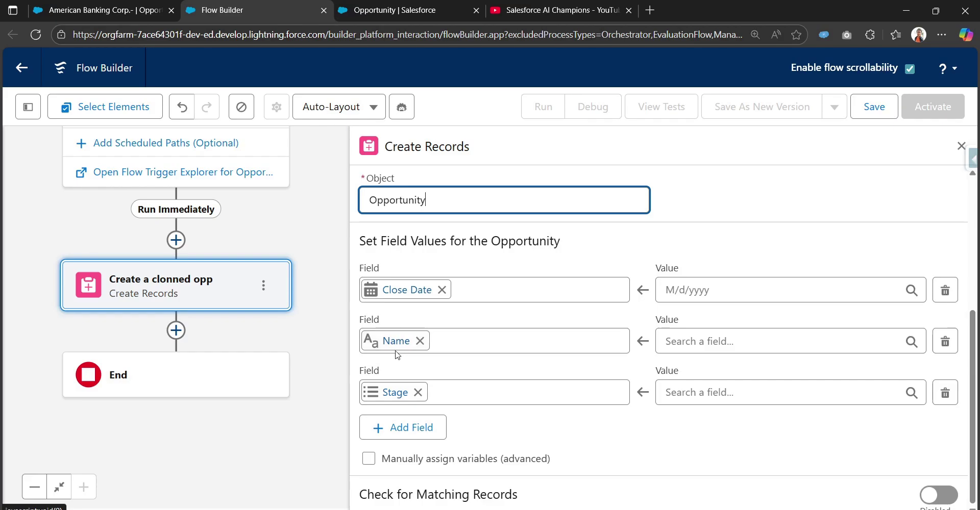
# - Start a new Formula resource for the Close Date value with the API name closedateFormula
pyautogui.click(689, 291)
pyautogui.scroll(-2, 717, 406)
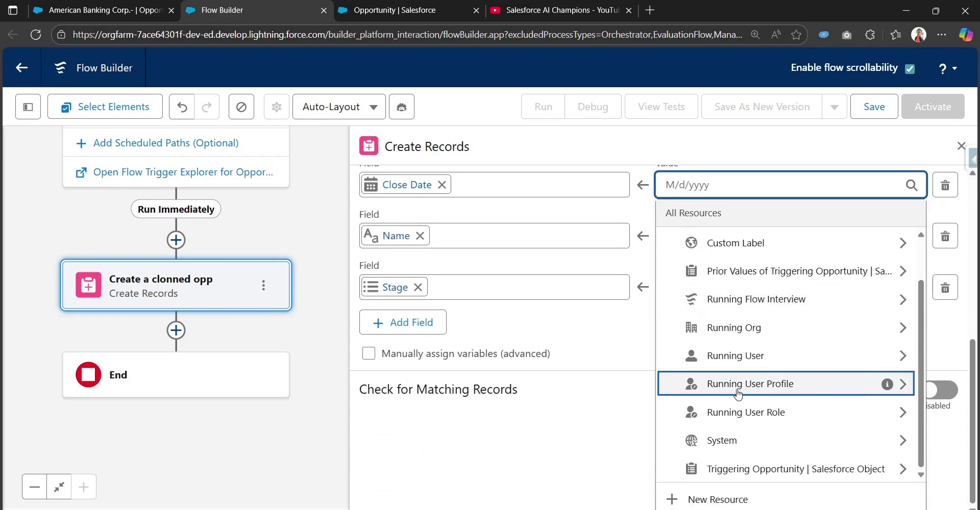
pyautogui.click(717, 500)
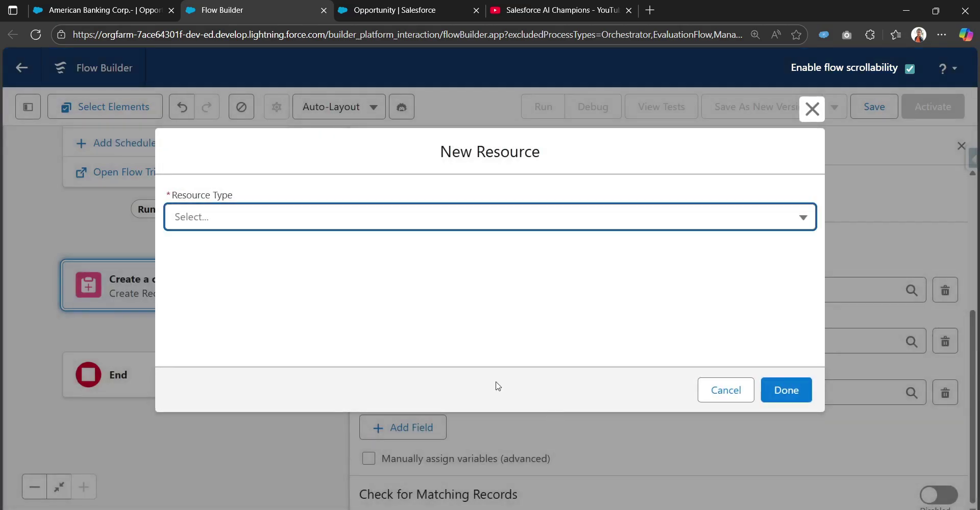
pyautogui.click(367, 217)
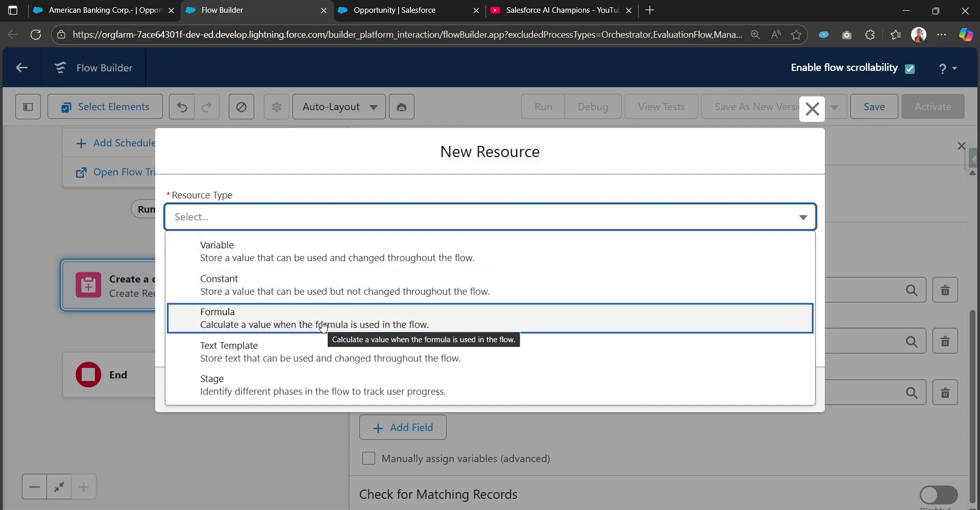
pyautogui.click(325, 327)
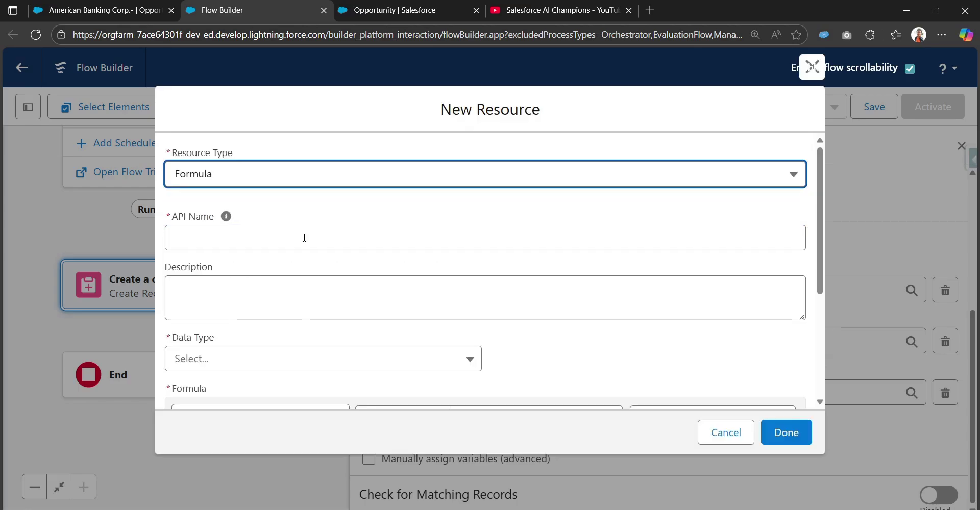
pyautogui.click(304, 238)
pyautogui.write('close')
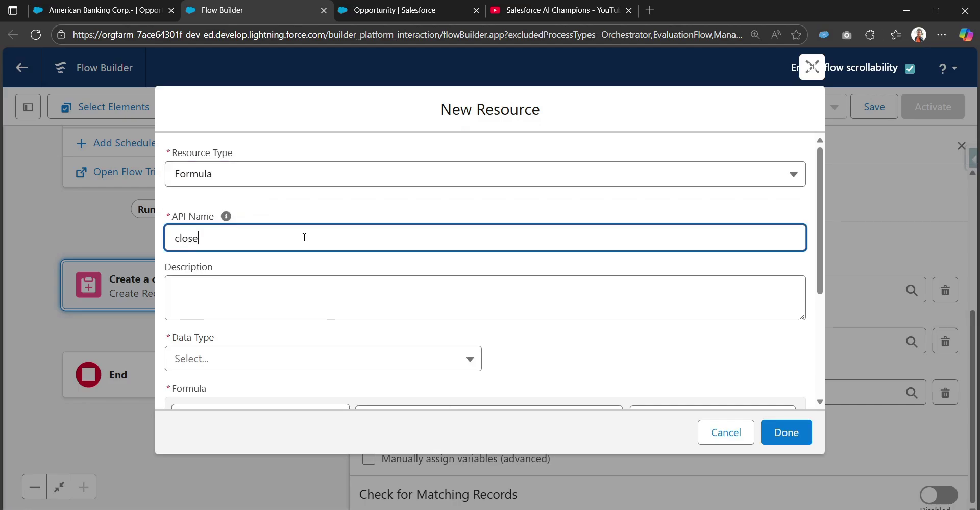
pyautogui.write('dateFormuka')
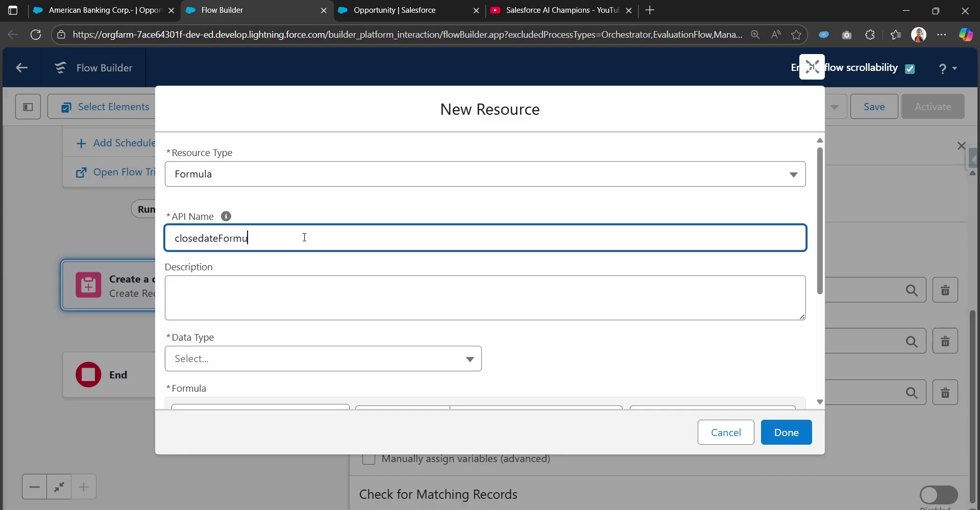
# - Give the formula resource the Date data type and the formula TODAY()+10, and finish it as the Close Date value
pyautogui.scroll(-3, 302, 237)
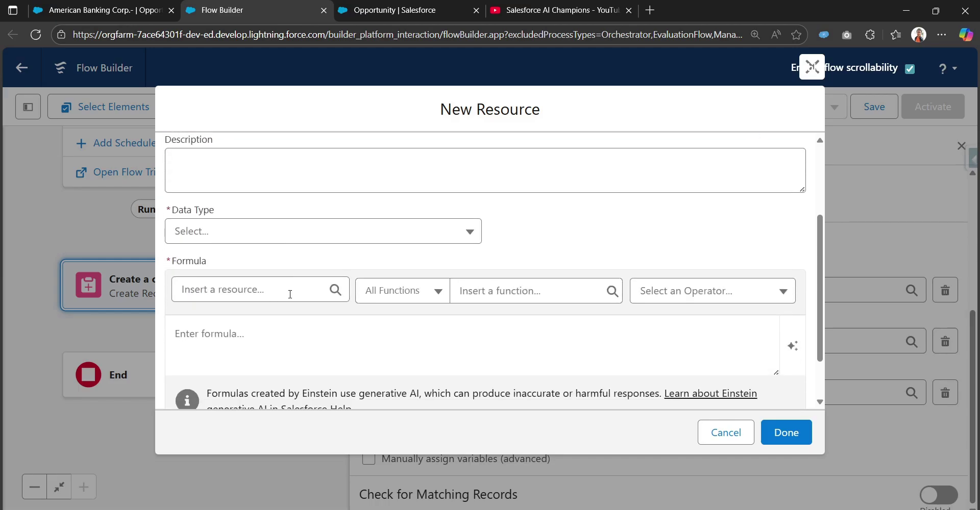
pyautogui.click(313, 236)
pyautogui.click(256, 366)
pyautogui.click(278, 343)
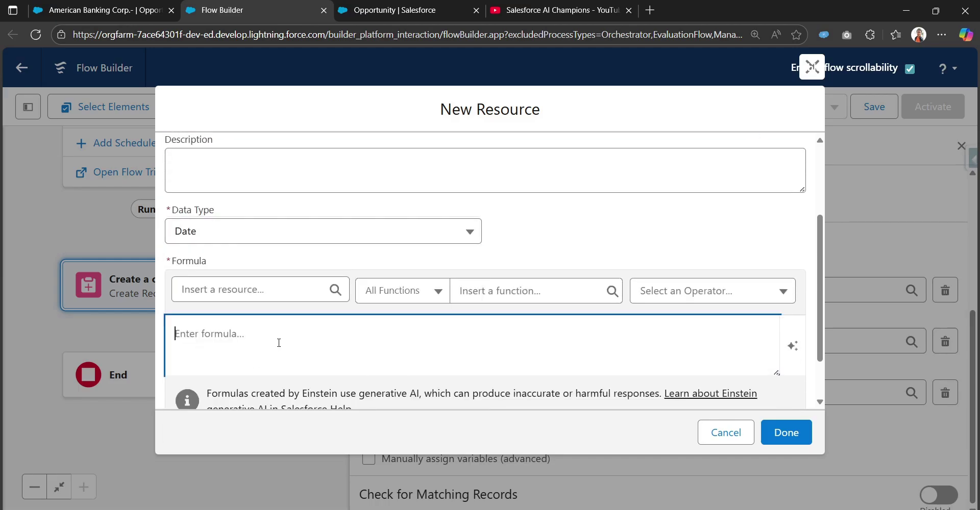
pyautogui.write('TODAY() + 10')
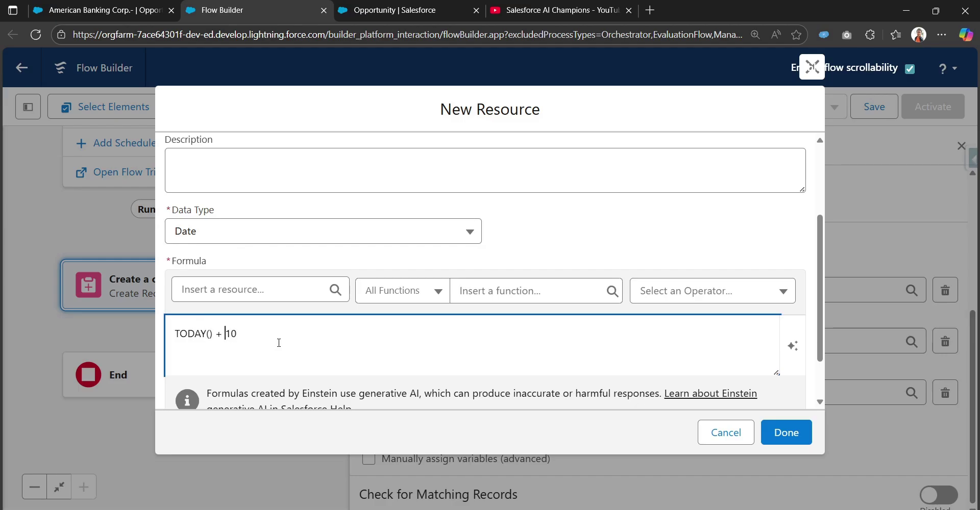
pyautogui.press('BackSpace')
pyautogui.press('BackSpace')
pyautogui.scroll(-2, 322, 226)
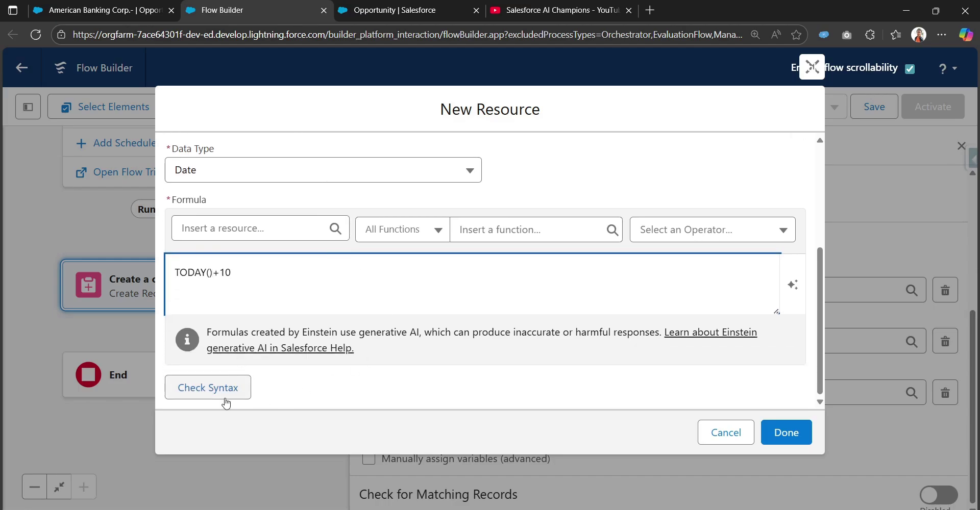
pyautogui.click(781, 432)
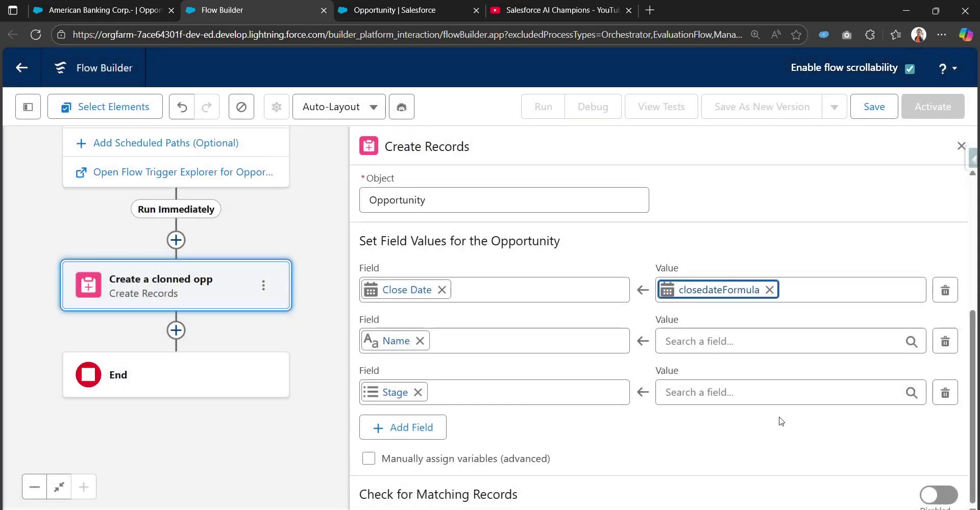
# - Set the Name field's value to the triggering opportunity's Name
pyautogui.click(728, 347)
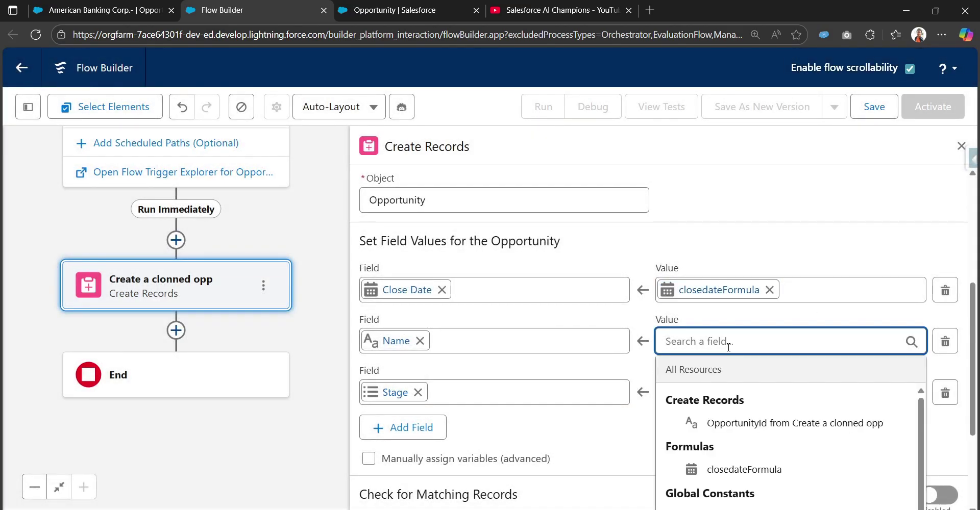
pyautogui.write('trig')
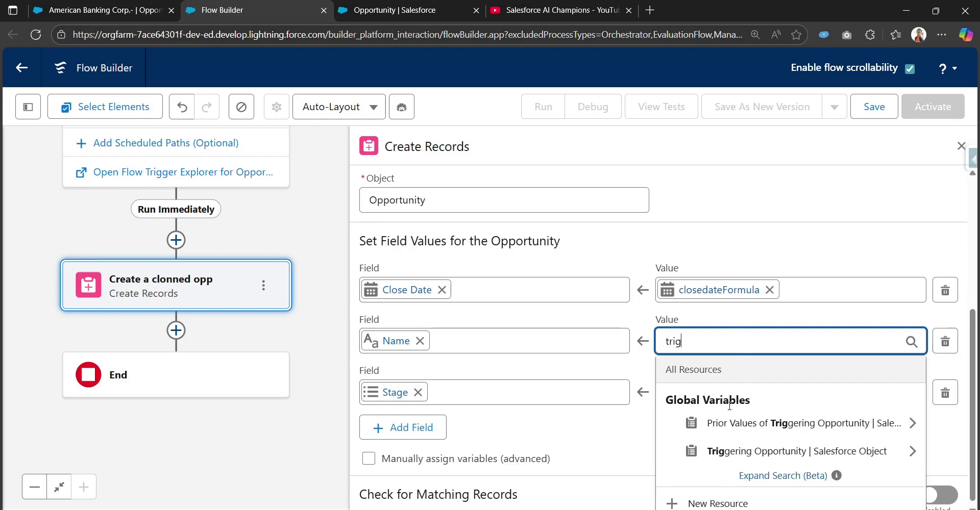
pyautogui.click(802, 451)
pyautogui.write('N')
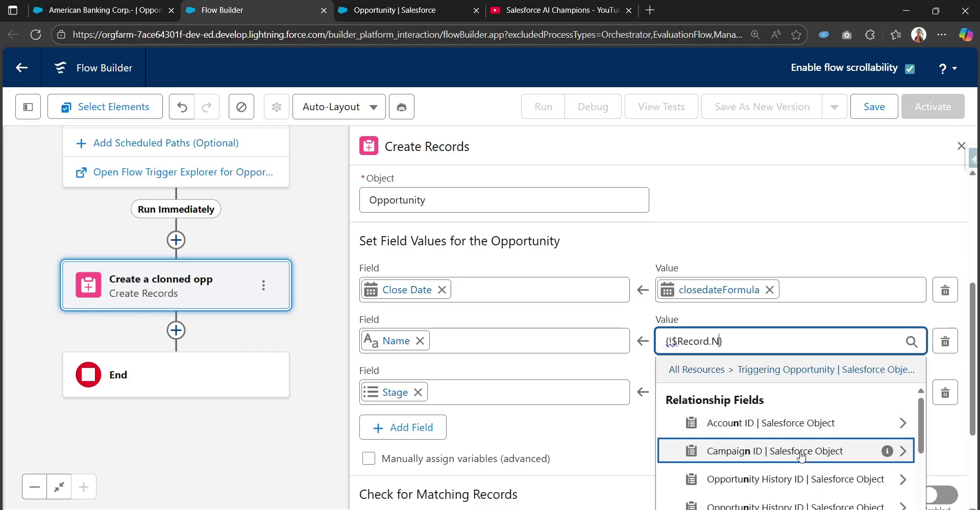
pyautogui.write('ame')
pyautogui.click(728, 423)
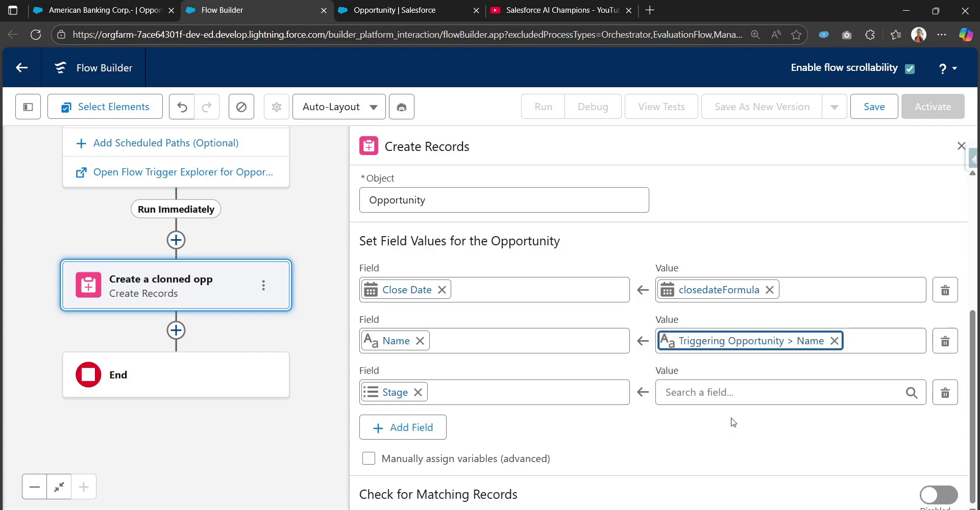
# - Append the word "Clonned" to the Name value so it reads {!$Record.Name} Clonned
pyautogui.click(859, 350)
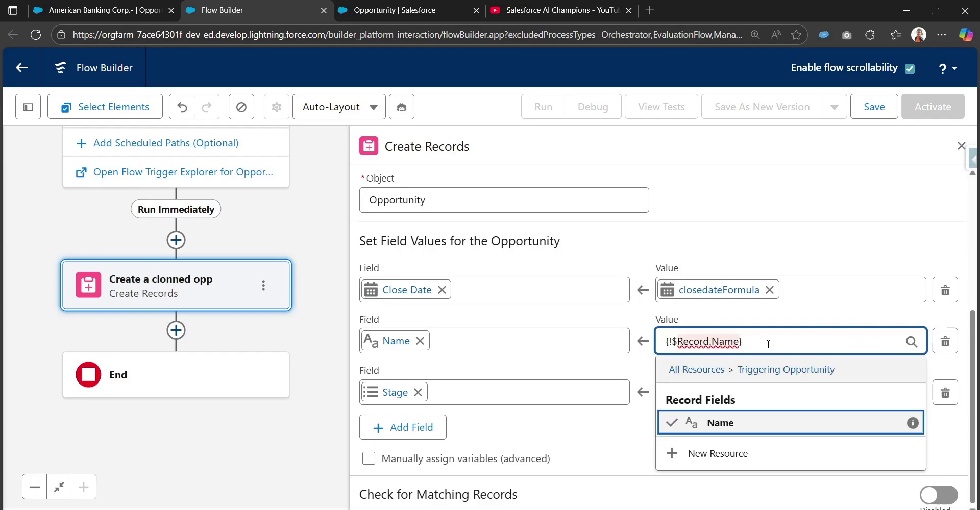
pyautogui.write('Clo')
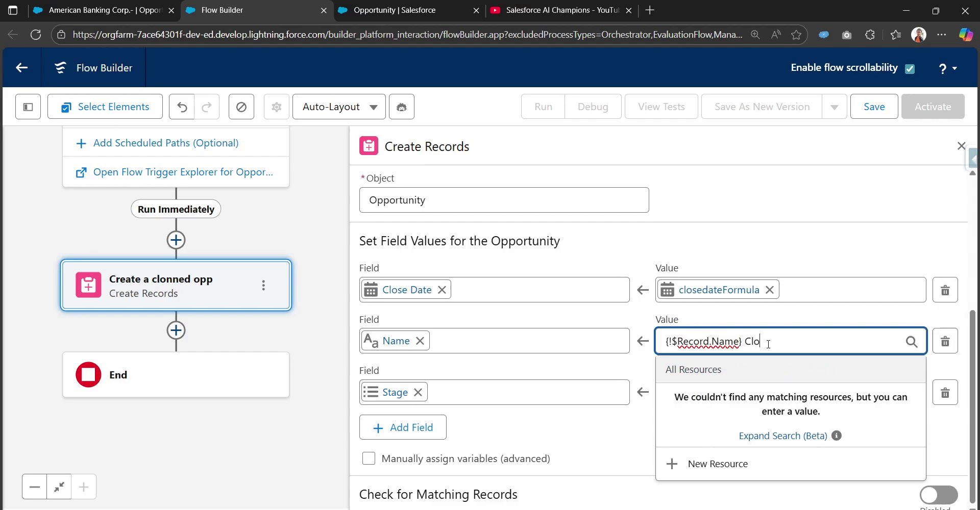
pyautogui.write('nned')
pyautogui.click(816, 250)
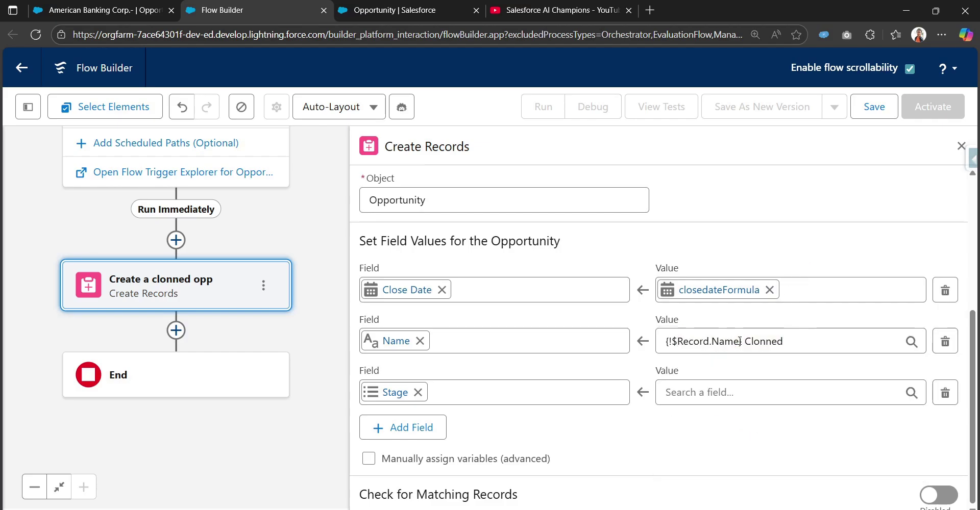
pyautogui.moveTo(744, 343); pyautogui.dragTo(667, 344)
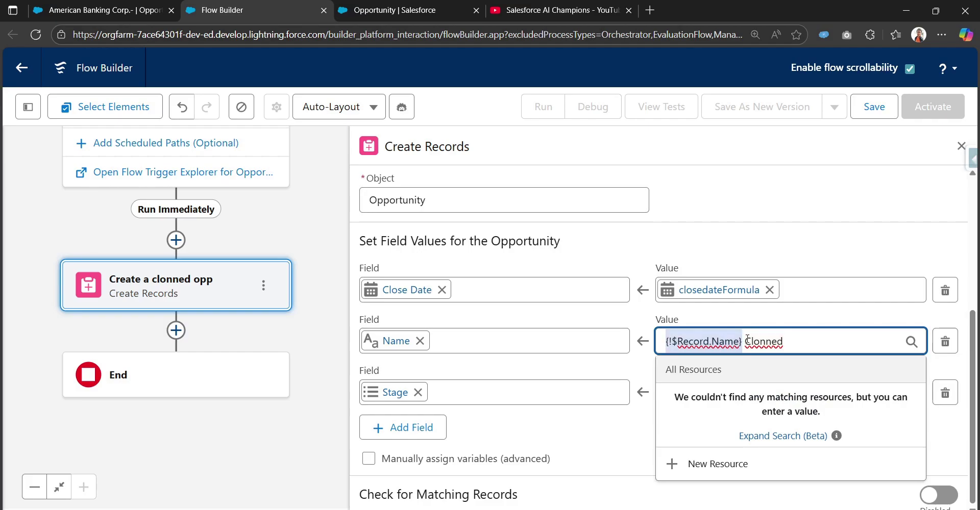
pyautogui.moveTo(745, 343); pyautogui.dragTo(794, 348)
pyautogui.click(788, 348)
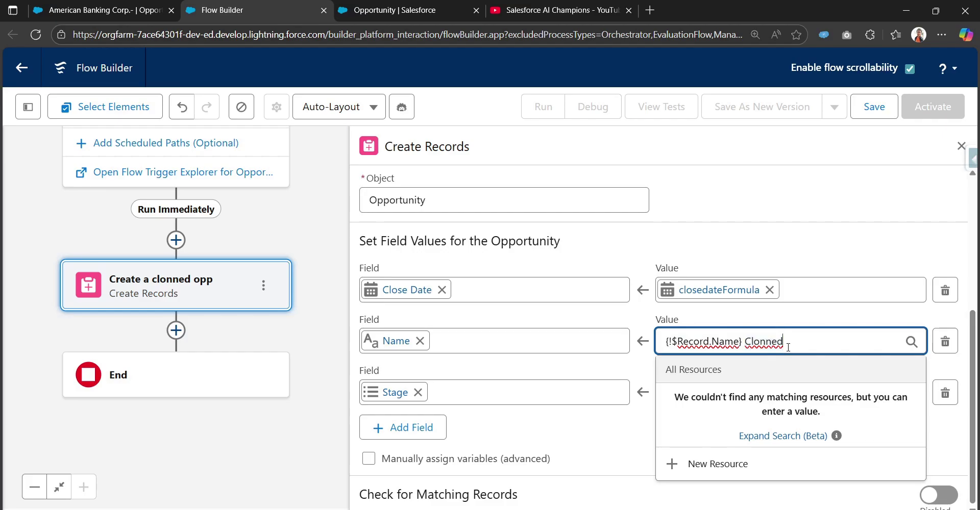
pyautogui.click(705, 263)
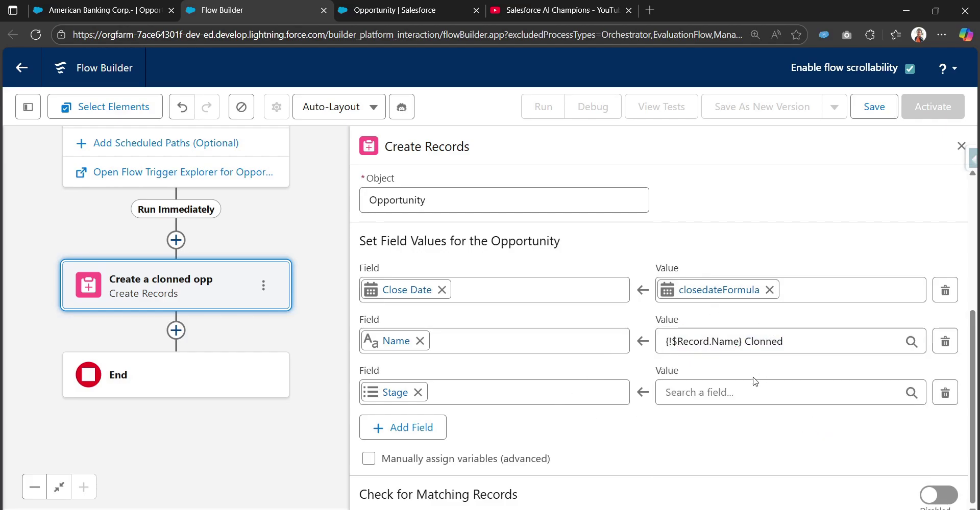
# - Set the Stage field's value to the picklist value Prospecting
pyautogui.click(718, 399)
pyautogui.scroll(5, 736, 286)
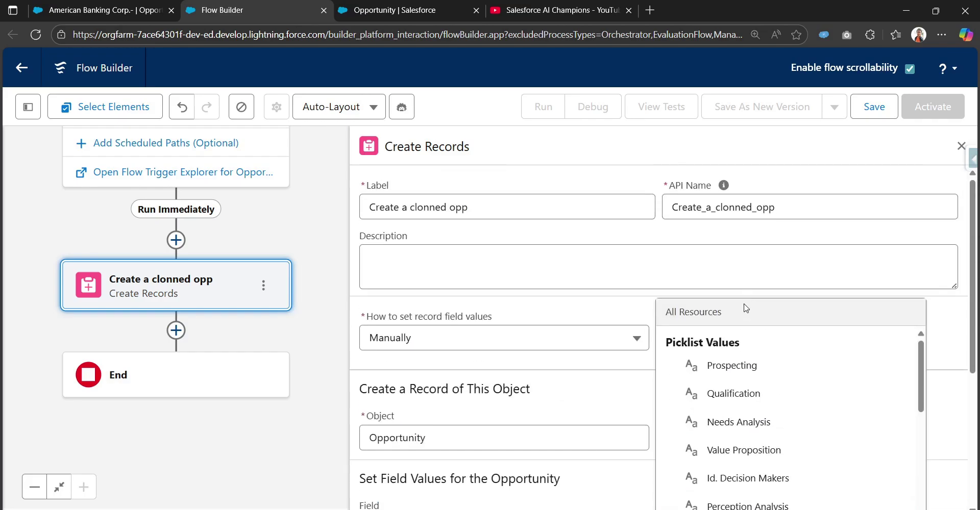
pyautogui.click(731, 308)
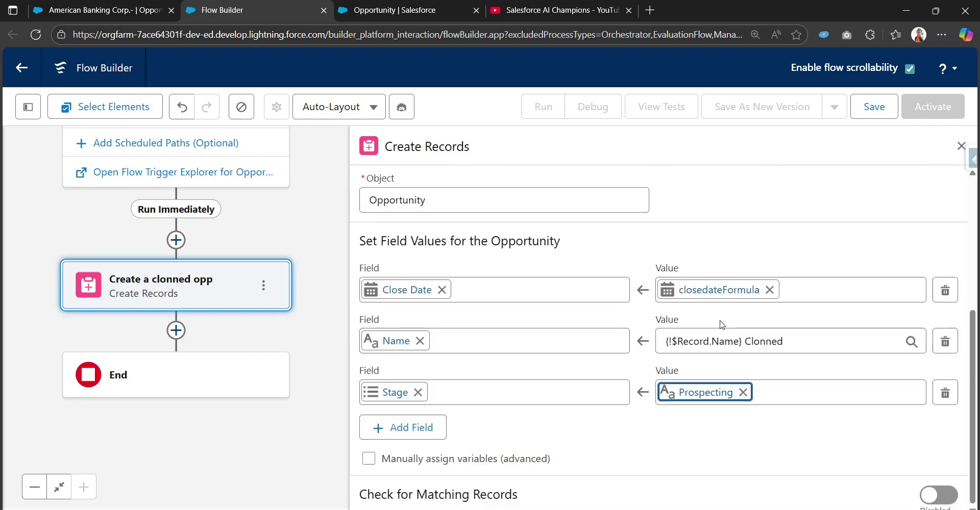
pyautogui.click(624, 418)
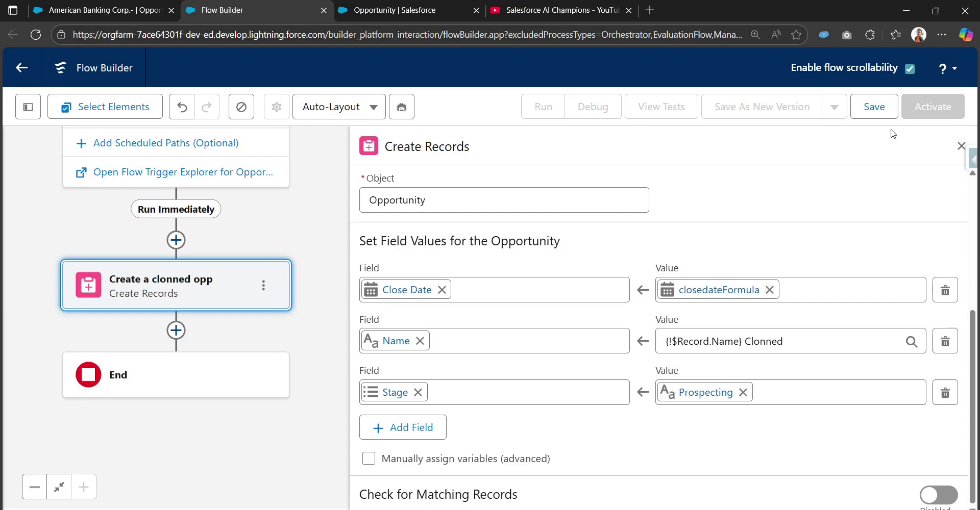
# - Save the flow with the label "Create opp when an opp is closed won" and the API name Create_opp_when_an_opp_is_closed_won
pyautogui.click(885, 112)
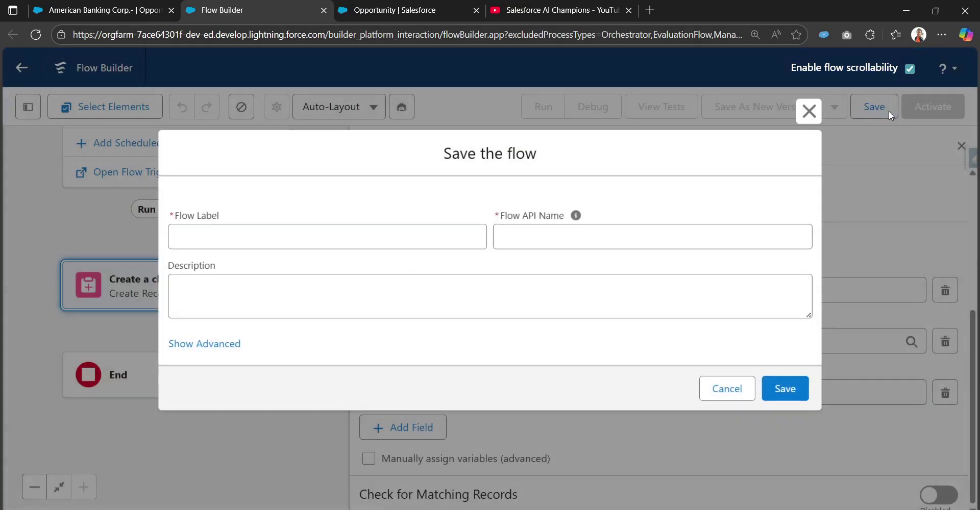
pyautogui.click(323, 240)
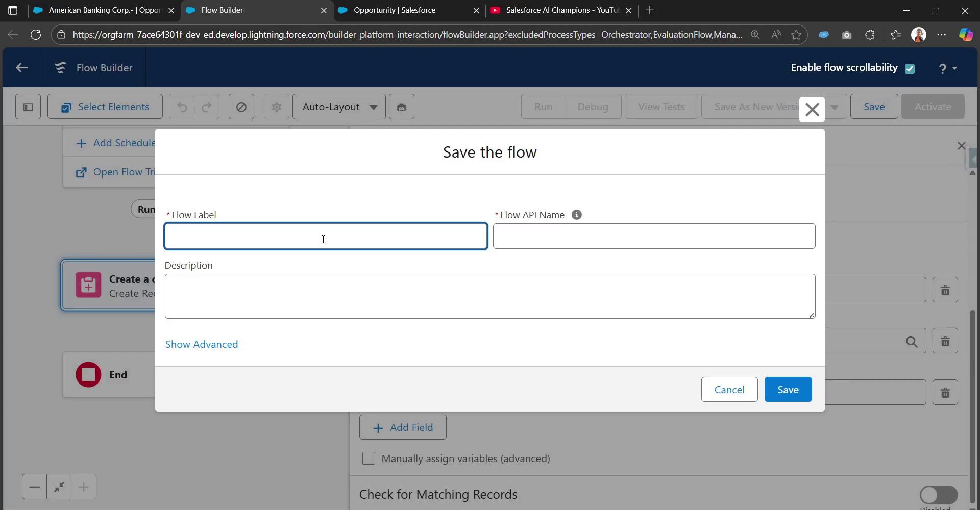
pyautogui.write('Create opp when a')
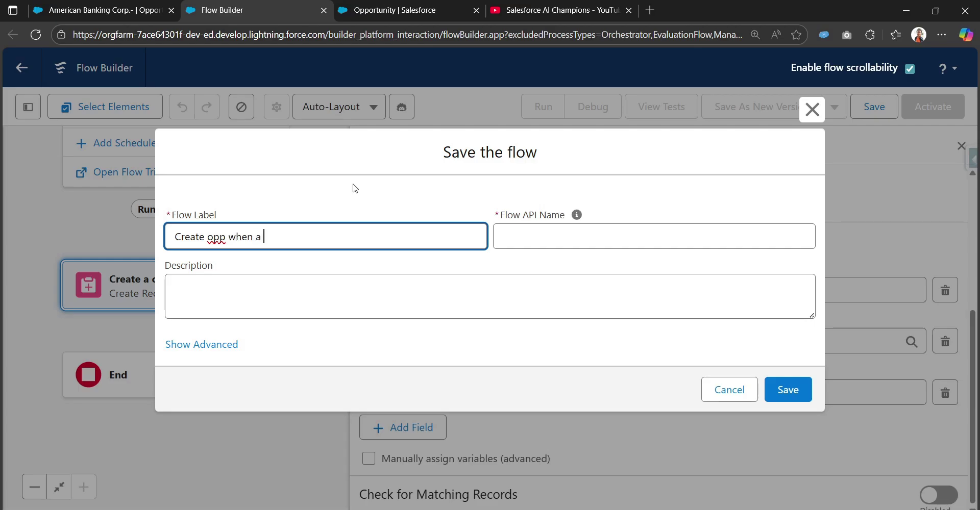
pyautogui.write('n opp is closed won')
pyautogui.press('Tab')
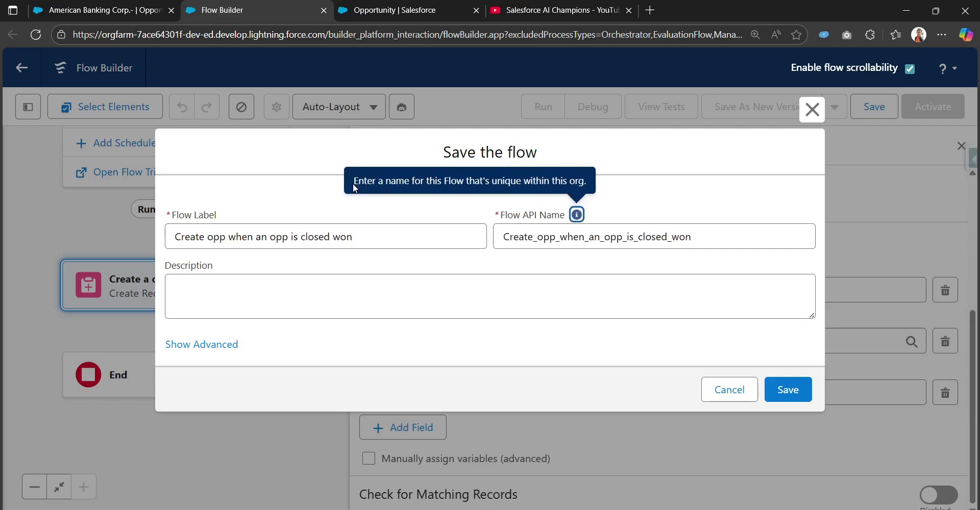
pyautogui.click(782, 389)
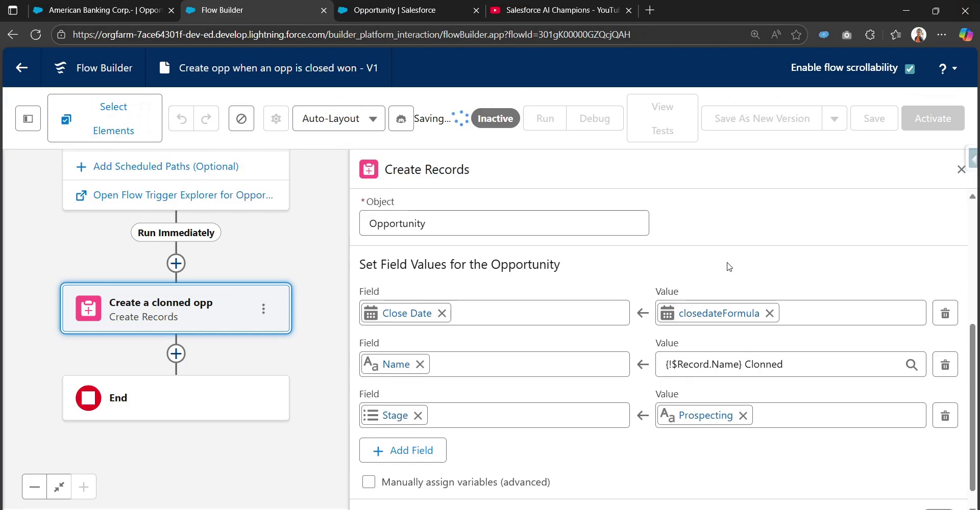
# - Check the Related Opportunity field on the American Banking Corp.- opportunity record and return to the flow
pyautogui.moveTo(301, 286); pyautogui.dragTo(335, 214)
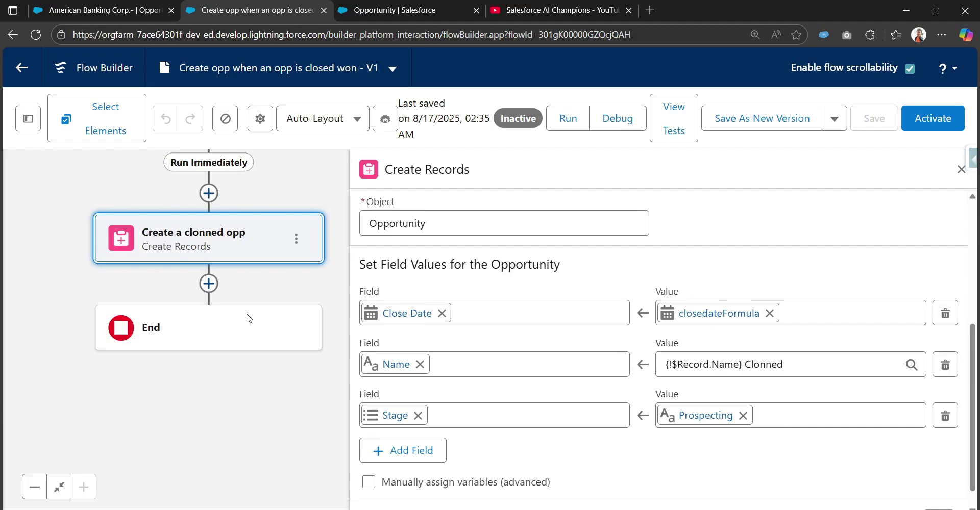
pyautogui.click(108, 13)
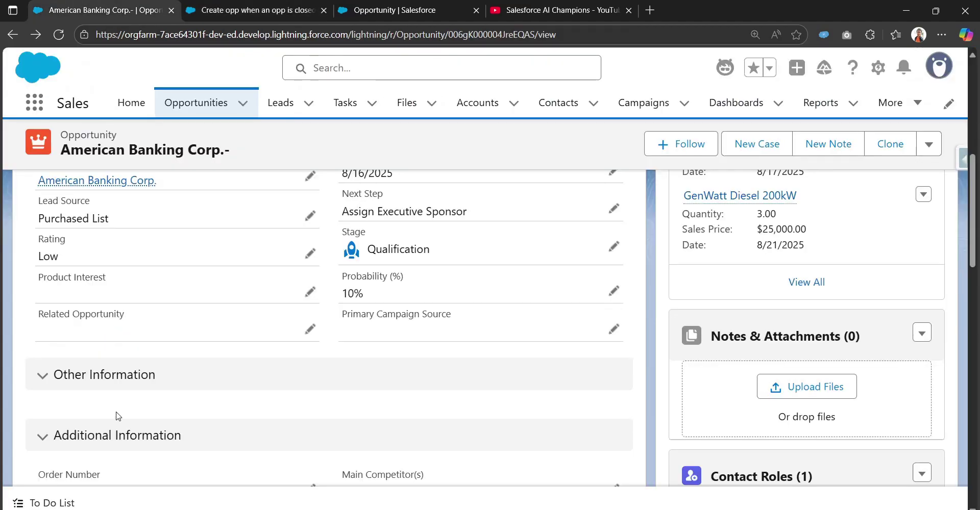
pyautogui.scroll(-2, 116, 409)
pyautogui.scroll(2, 113, 312)
pyautogui.moveTo(44, 312); pyautogui.dragTo(125, 315)
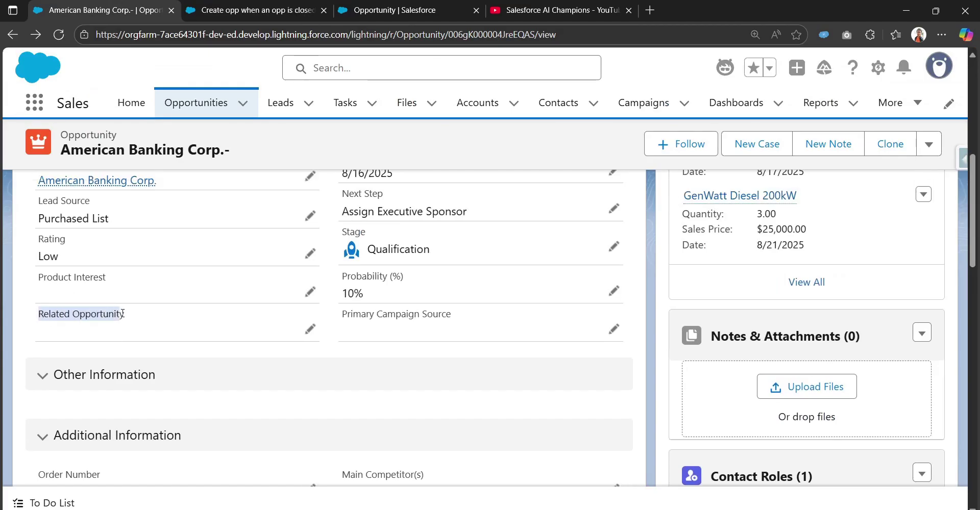
pyautogui.click(250, 10)
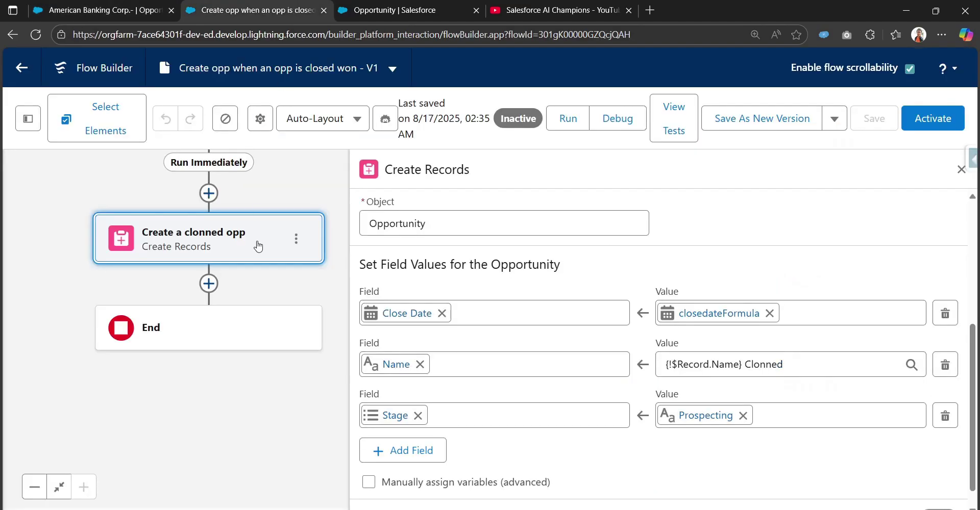
# - Add an Update Triggering Record element after Create a clonned opp, labelled "Update the triggering opp"
pyautogui.click(208, 284)
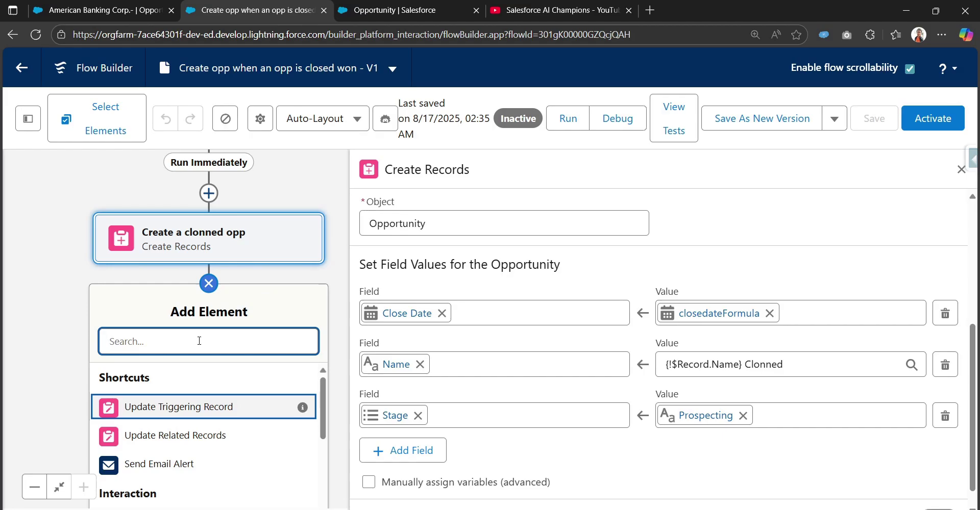
pyautogui.click(164, 411)
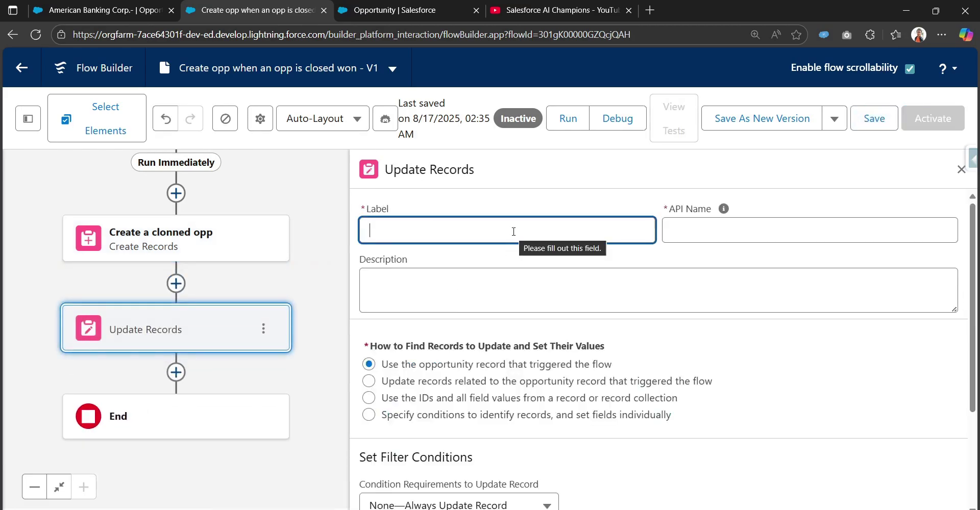
pyautogui.write('Update')
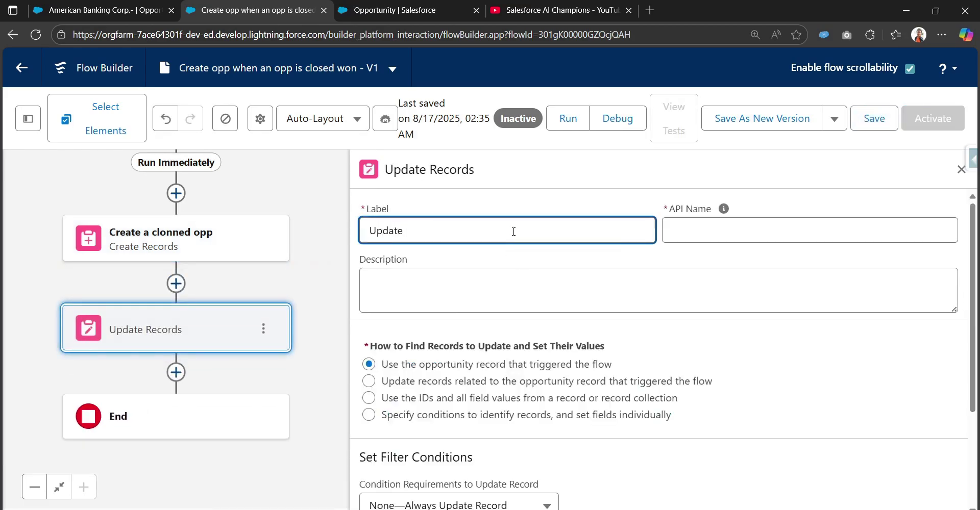
pyautogui.write(' the triggering opp')
pyautogui.press('Tab')
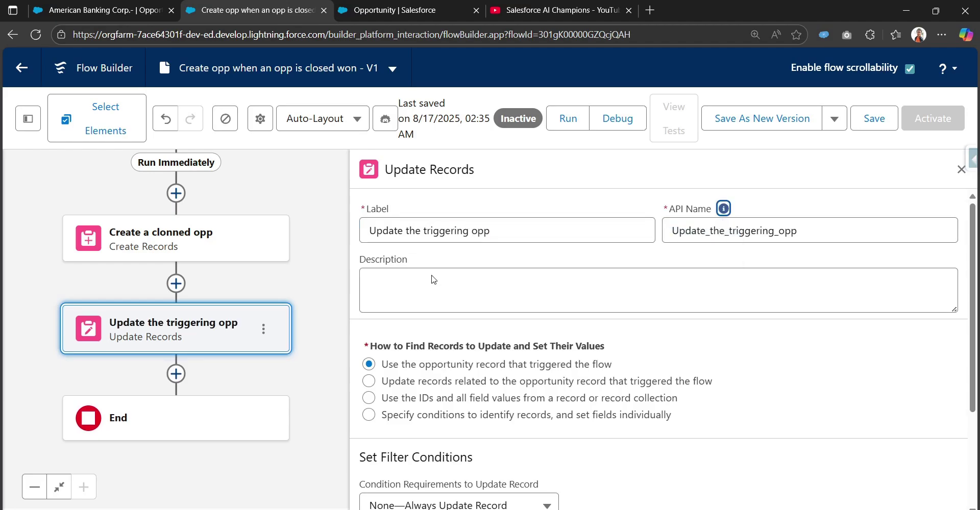
# - Choose Related Opportunity as the field to update on the triggering opportunity record
pyautogui.scroll(-3, 458, 367)
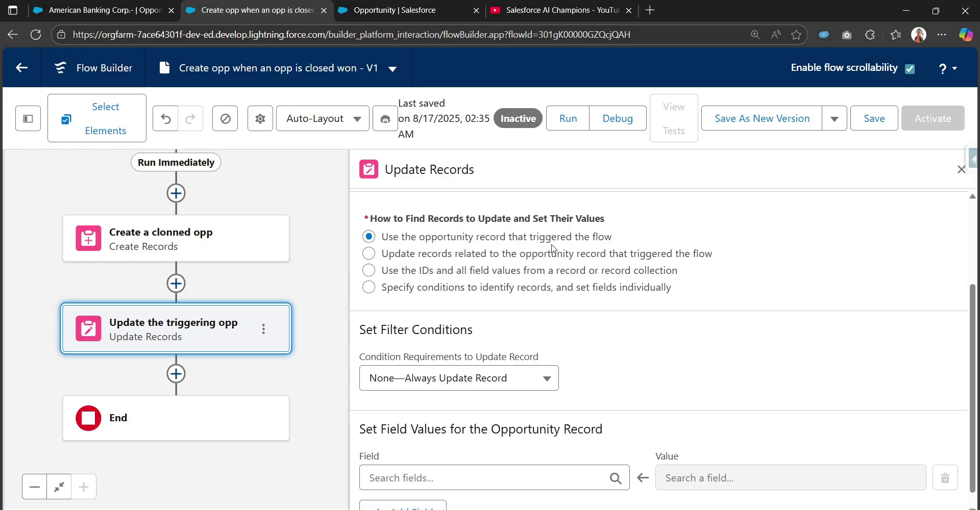
pyautogui.scroll(-1, 641, 321)
pyautogui.click(489, 459)
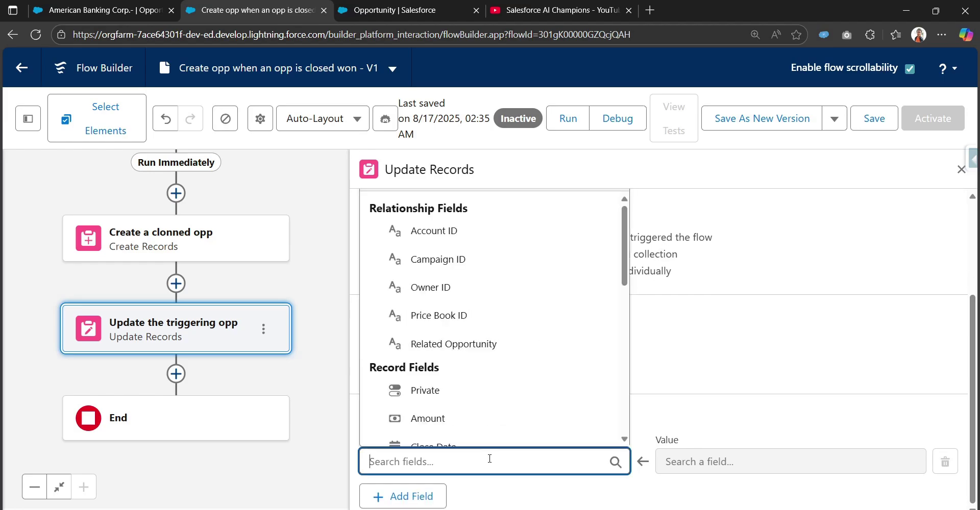
pyautogui.write('rela')
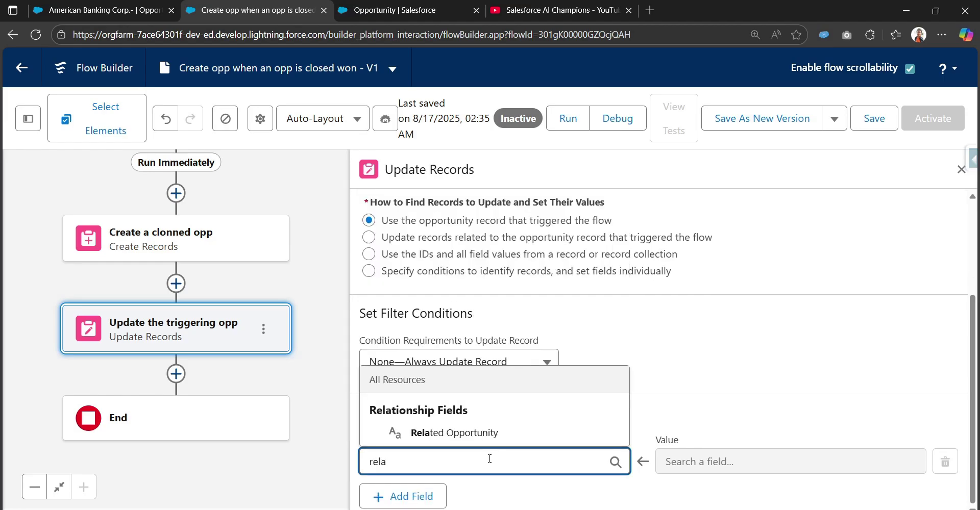
pyautogui.click(505, 434)
# - Set the Related Opportunity value to OpportunityId from Create a clonned opp, finding it by the create element's copied label
pyautogui.click(685, 469)
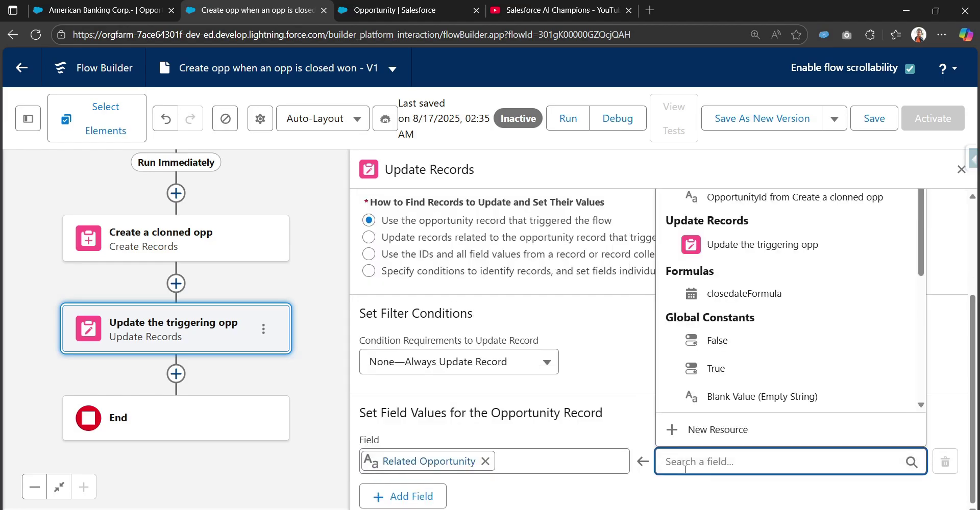
pyautogui.click(194, 253)
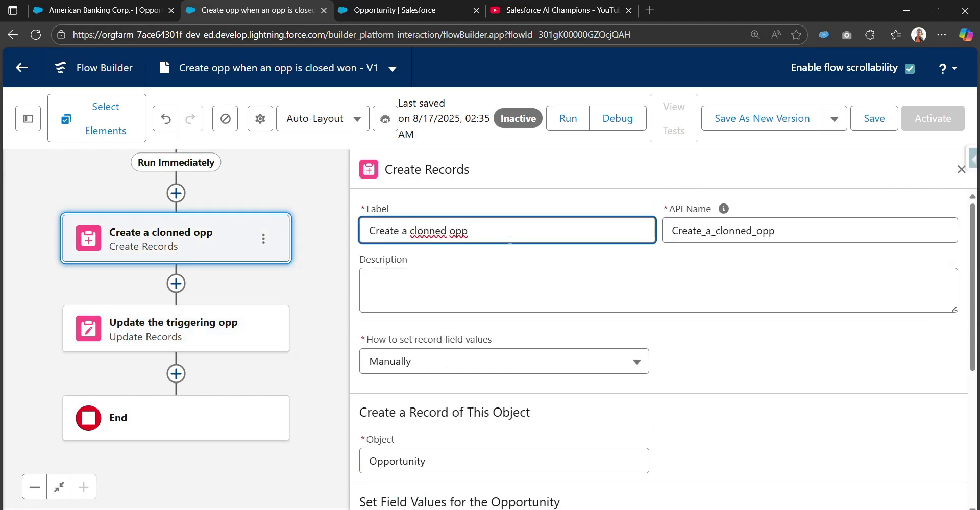
pyautogui.tripleClick(510, 239)
pyautogui.hotkey('ctrl', 'c')
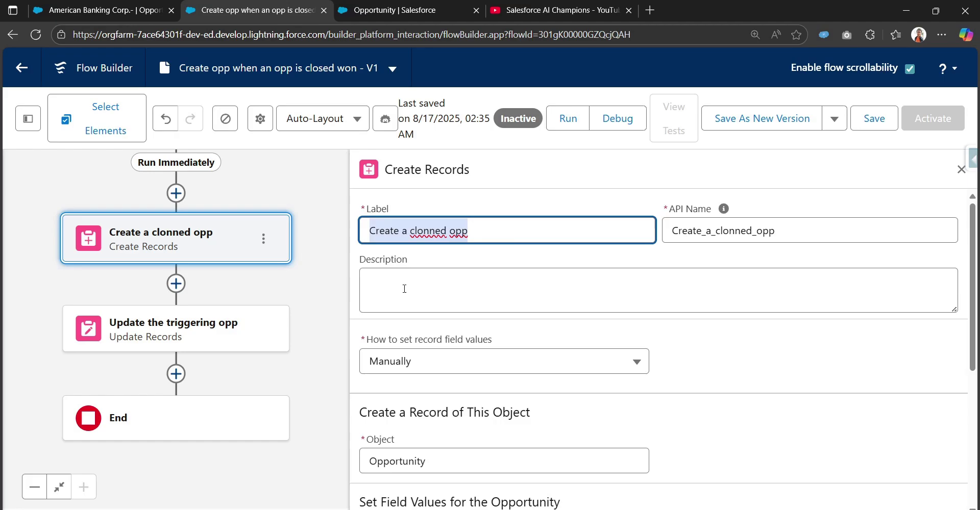
pyautogui.click(228, 327)
pyautogui.scroll(-3, 689, 401)
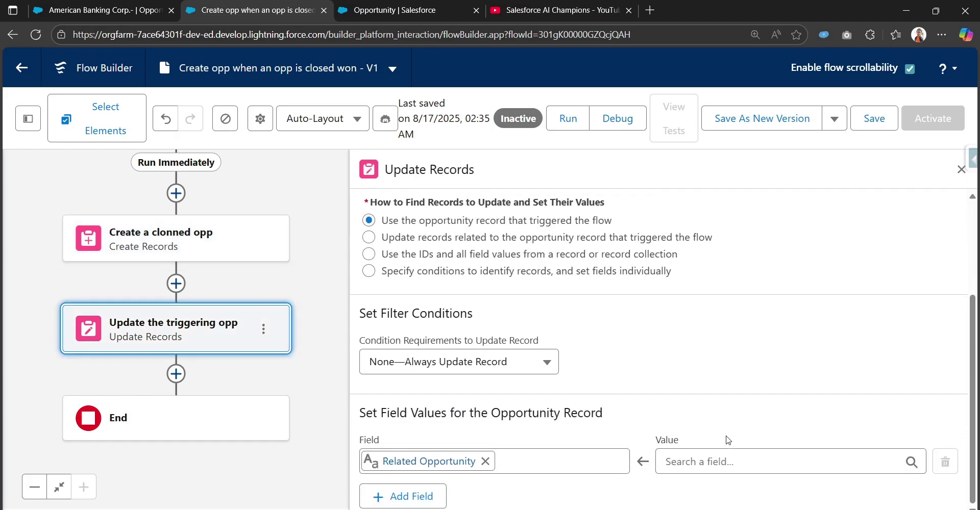
pyautogui.click(727, 460)
pyautogui.hotkey('ctrl', 'v')
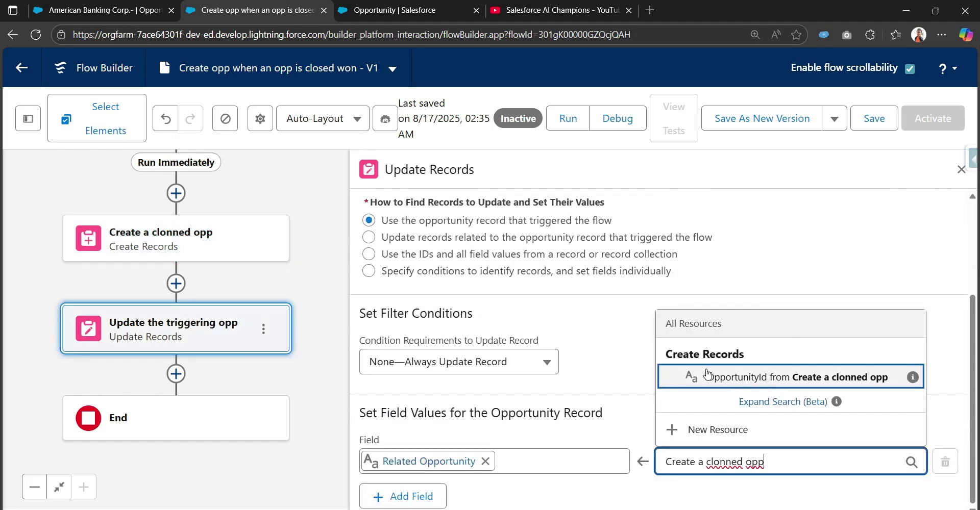
pyautogui.click(811, 382)
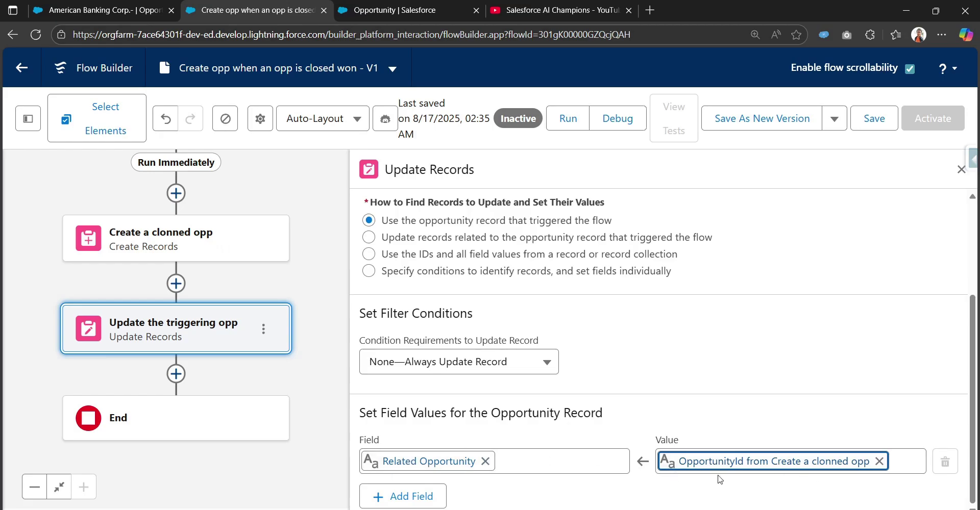
# - Save the flow with the added update element and activate it
pyautogui.click(882, 127)
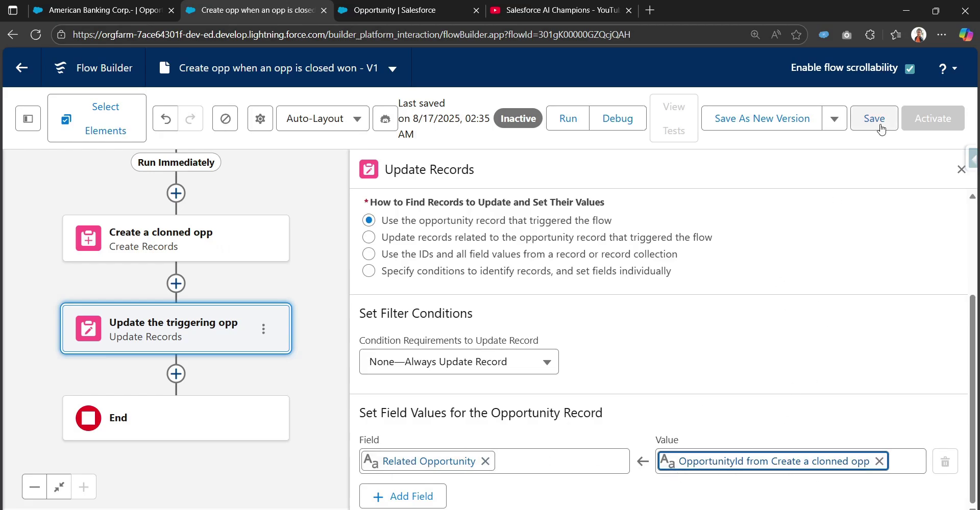
pyautogui.click(264, 238)
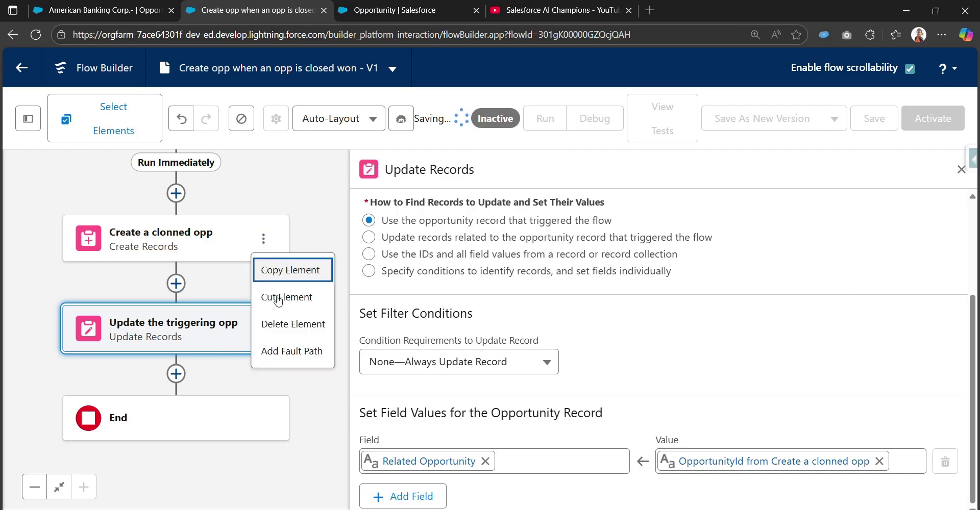
pyautogui.click(298, 199)
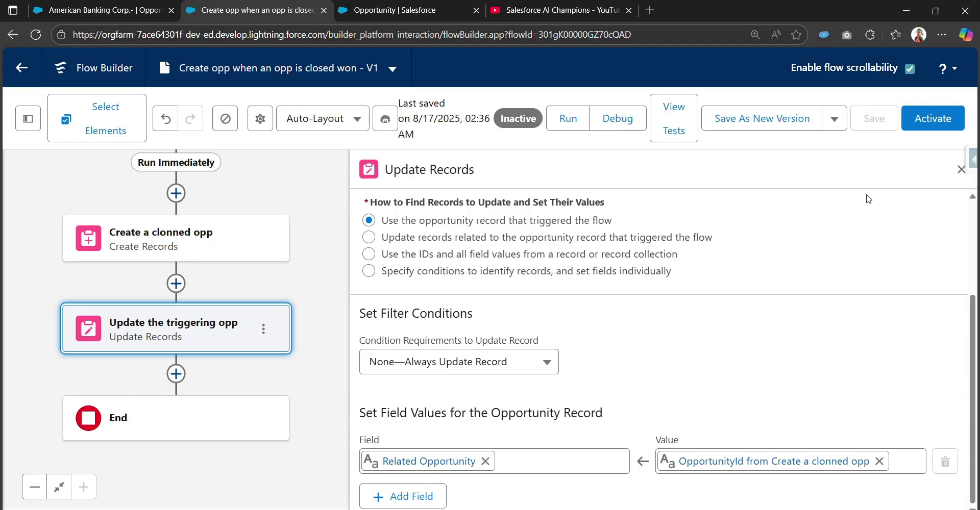
pyautogui.click(961, 170)
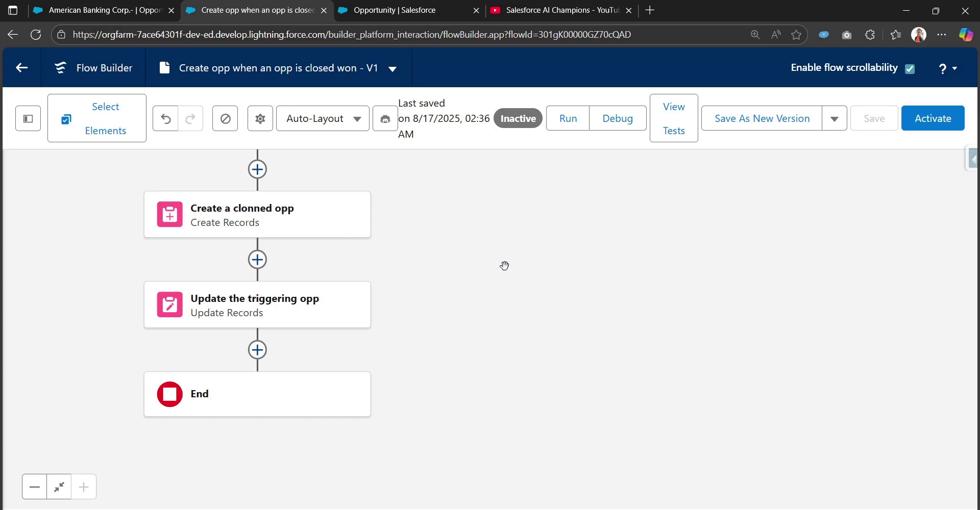
pyautogui.moveTo(342, 229)
pyautogui.click(941, 123)
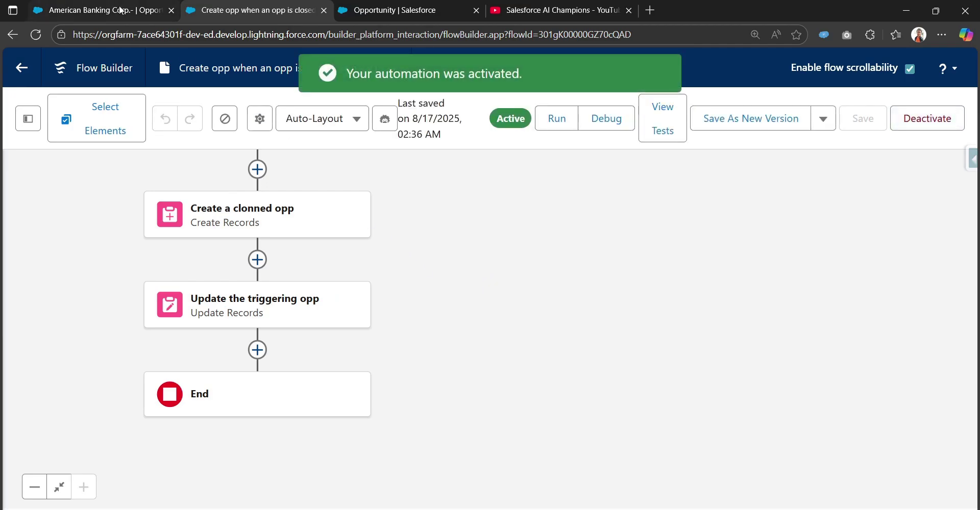
# - Set up a debug run of the flow on the Run Immediately path, skipping the start condition requirements
pyautogui.click(603, 120)
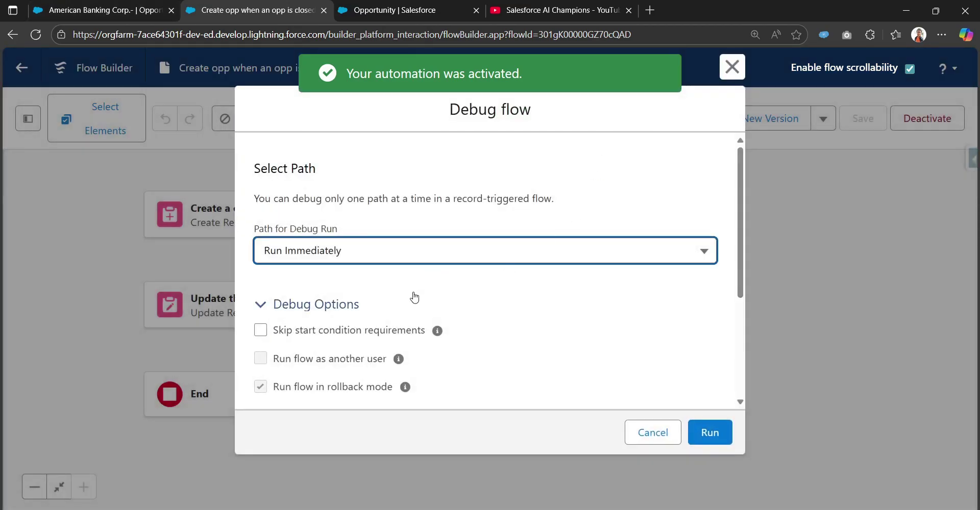
pyautogui.click(326, 251)
pyautogui.click(328, 280)
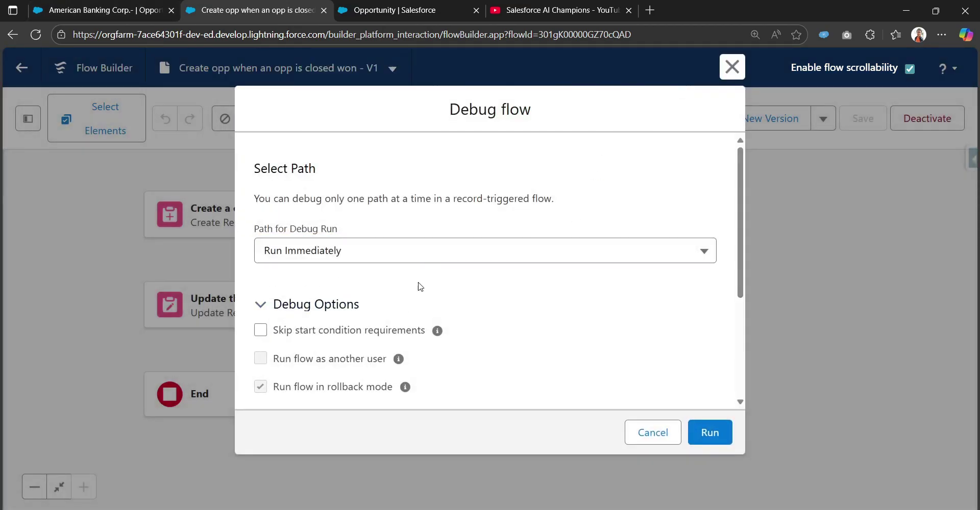
pyautogui.click(353, 331)
pyautogui.scroll(-3, 460, 337)
pyautogui.scroll(-3, 408, 333)
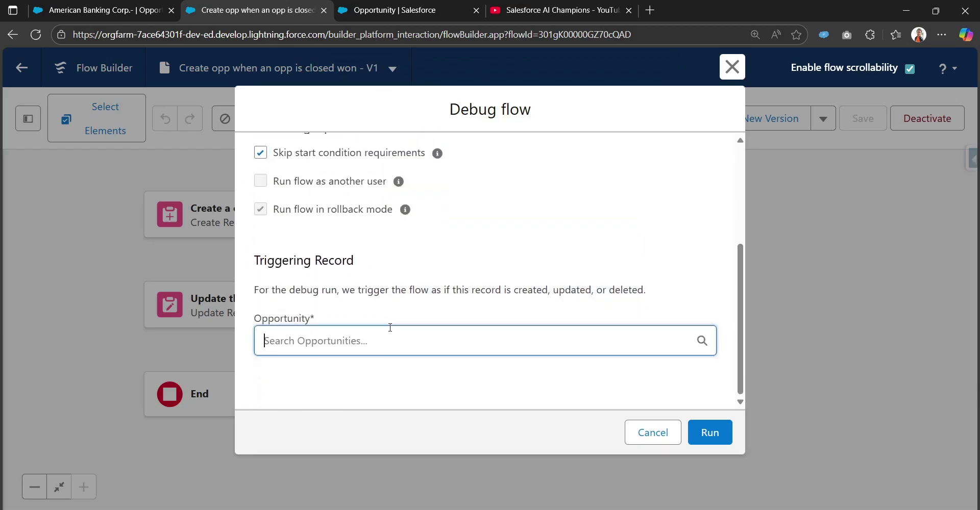
# - Select the American Banking Corp.- opportunity as the triggering record and run the debug
pyautogui.click(391, 337)
pyautogui.scroll(-3, 391, 342)
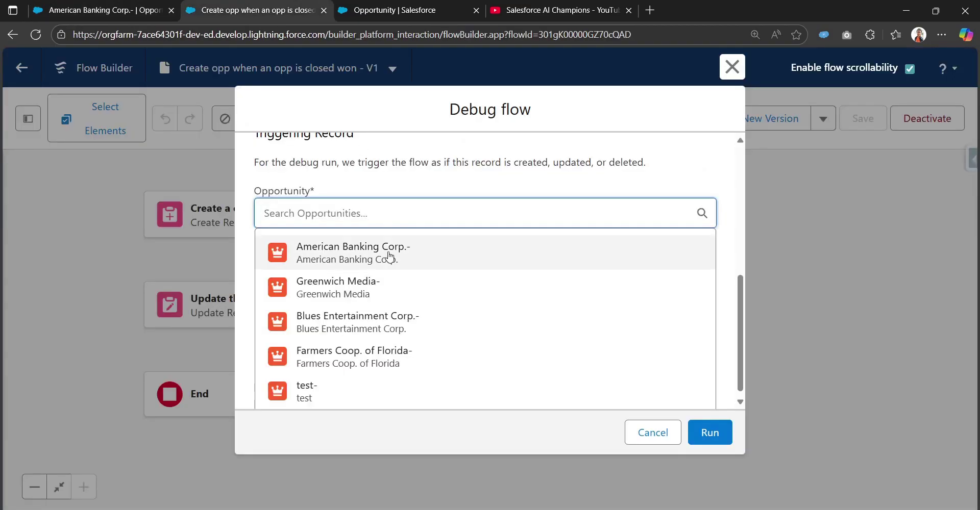
pyautogui.click(390, 256)
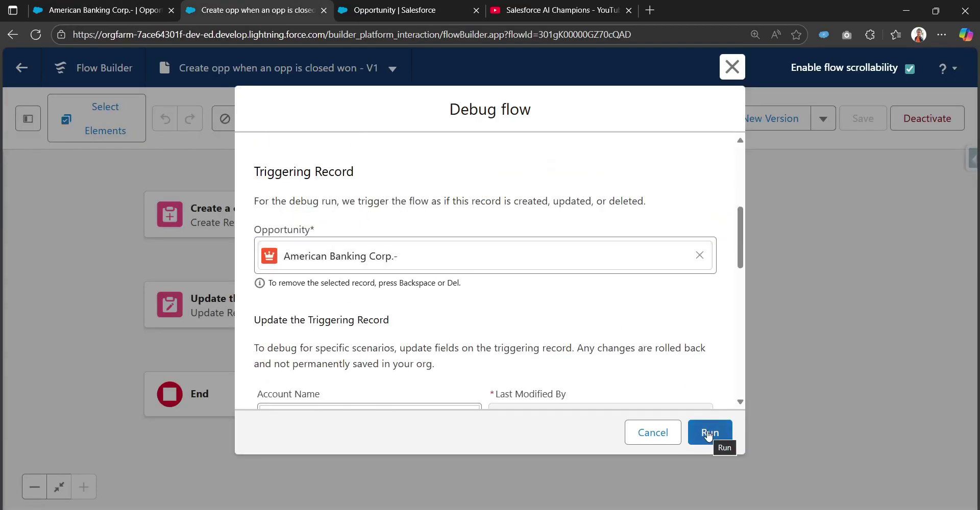
pyautogui.click(709, 434)
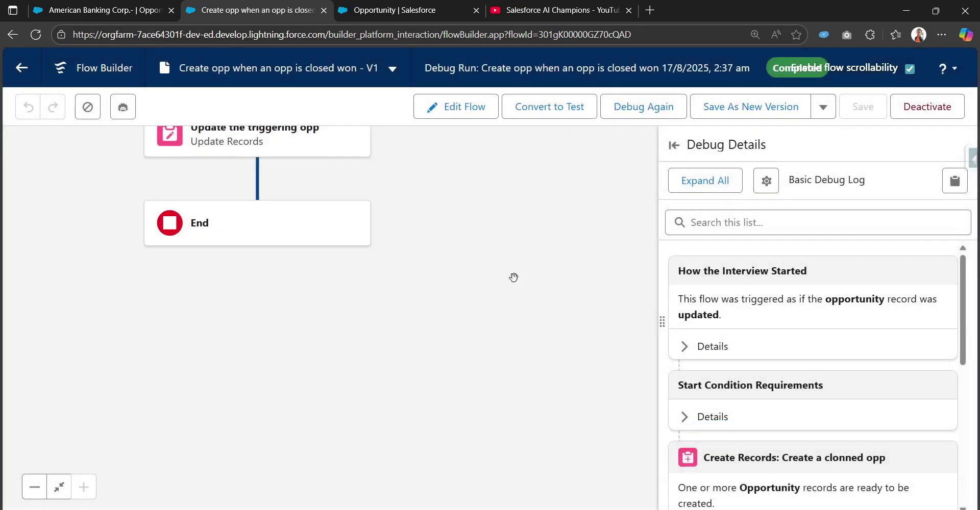
# - Review the executed flow path and the debug log down to the Rollback details
pyautogui.scroll(5, 510, 357)
pyautogui.scroll(-2, 518, 327)
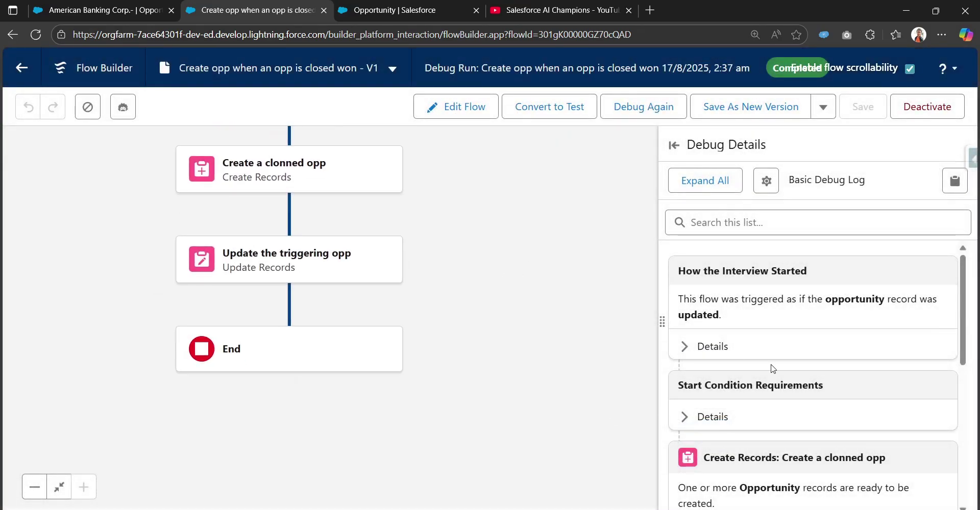
pyautogui.scroll(-5, 665, 424)
pyautogui.scroll(-1, 761, 414)
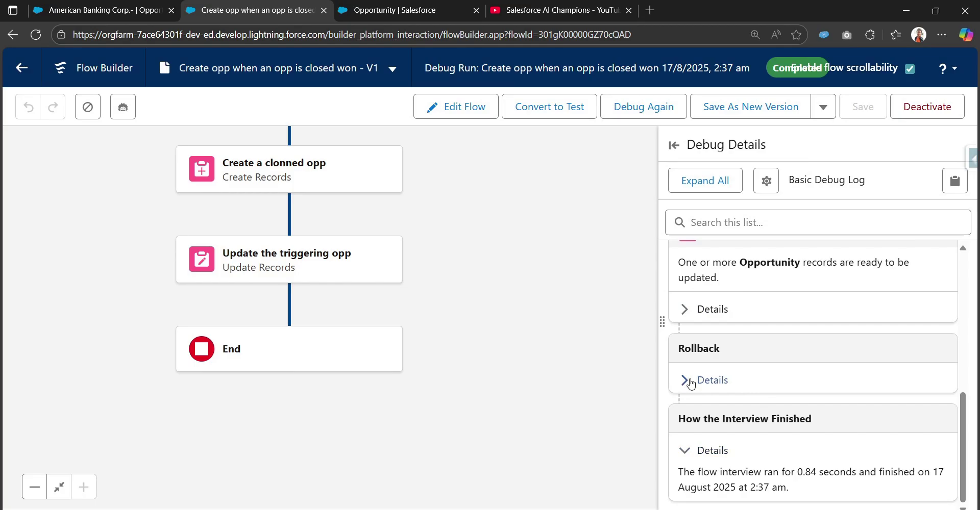
pyautogui.click(685, 380)
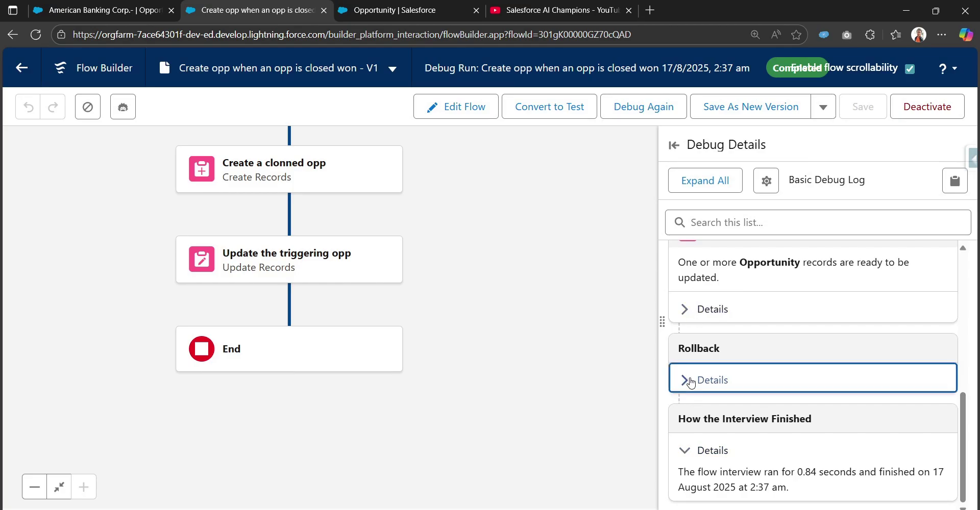
pyautogui.click(685, 380)
# - Expand the Update the triggering opp details in the debug log and examine the field update, record values and result
pyautogui.click(683, 311)
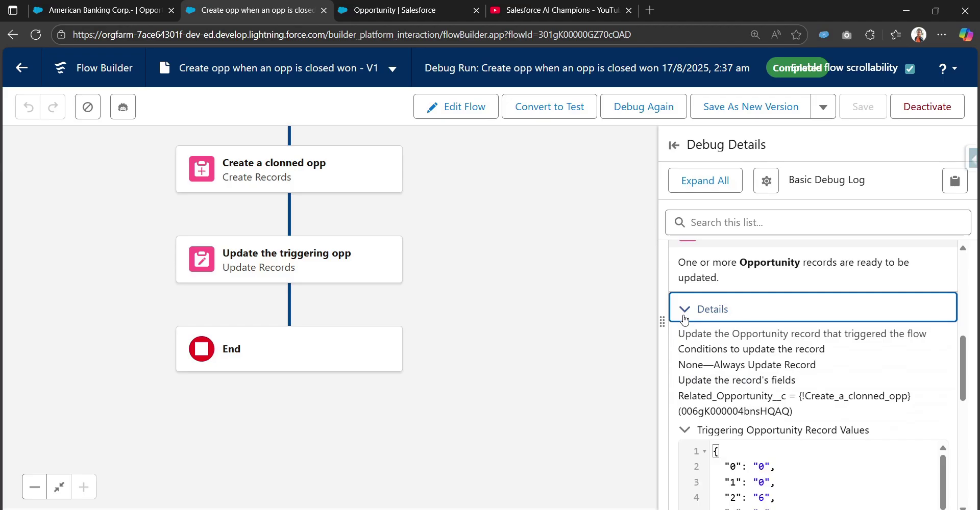
pyautogui.click(709, 390)
pyautogui.scroll(-3, 756, 405)
pyautogui.scroll(3, 769, 395)
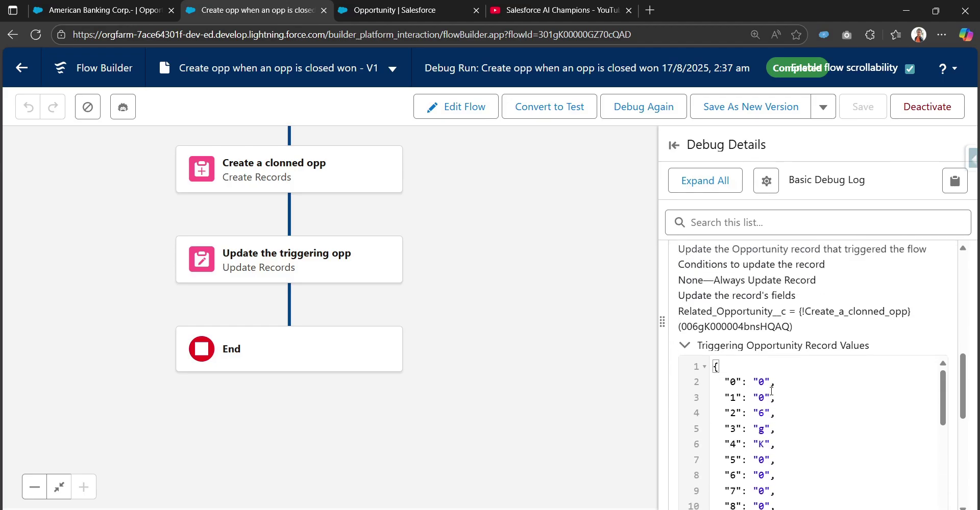
pyautogui.scroll(-6, 810, 433)
pyautogui.scroll(8, 765, 423)
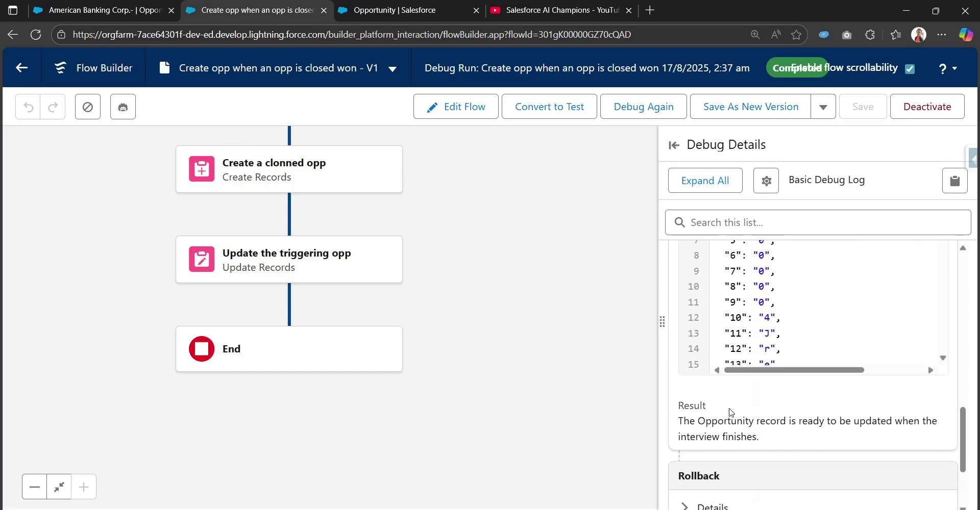
pyautogui.scroll(-2, 728, 407)
pyautogui.scroll(2, 684, 298)
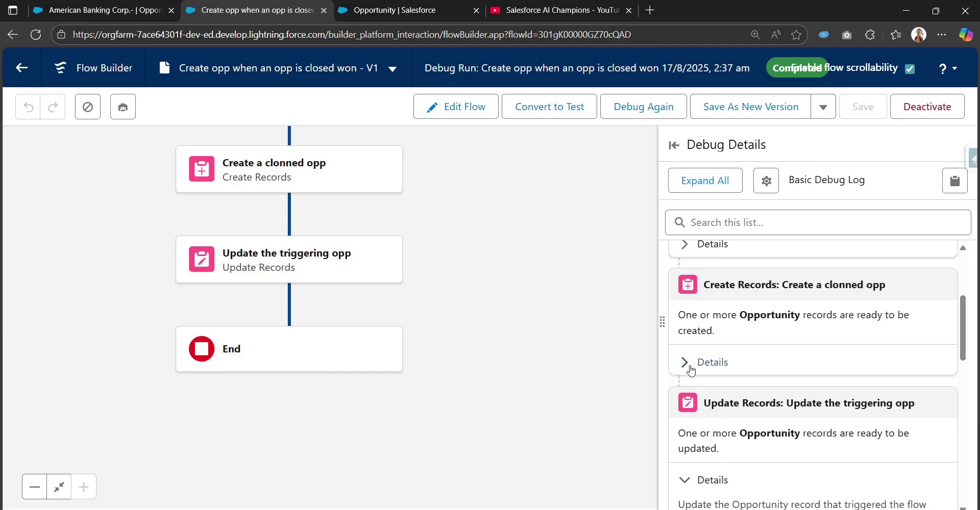
# - Expand the Create a clonned opp details in the debug log and compare its resulting record ID with the Related_Opportunity__c value in the update
pyautogui.click(691, 369)
pyautogui.scroll(-2, 694, 388)
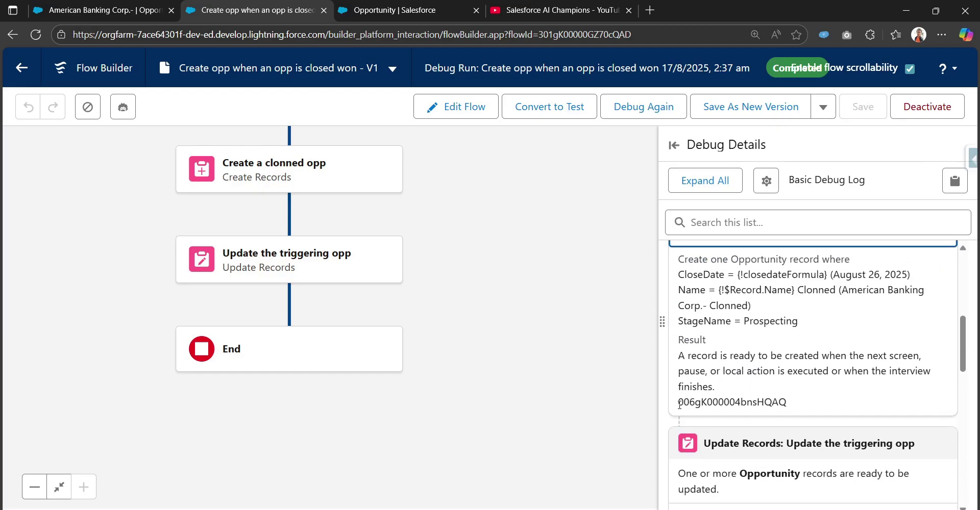
pyautogui.moveTo(679, 405); pyautogui.dragTo(781, 404)
pyautogui.scroll(-2, 733, 326)
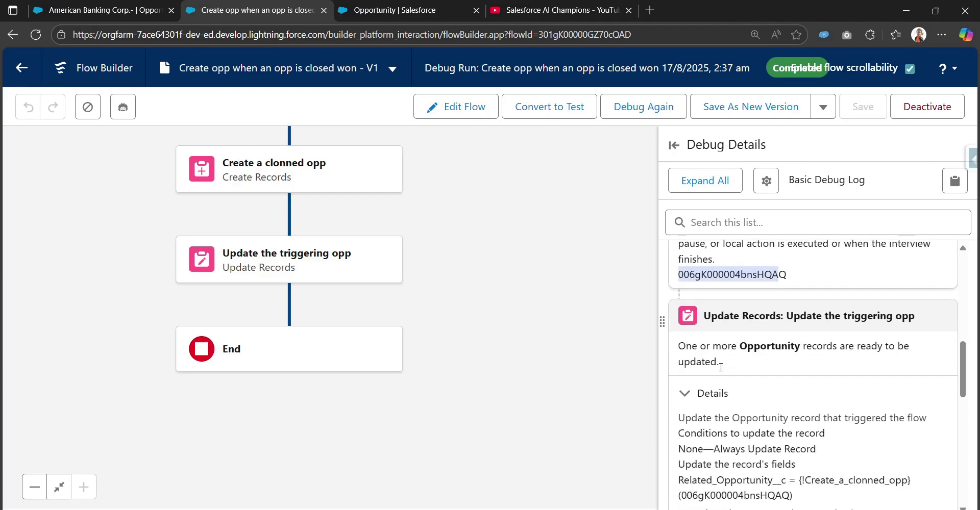
pyautogui.scroll(-2, 735, 361)
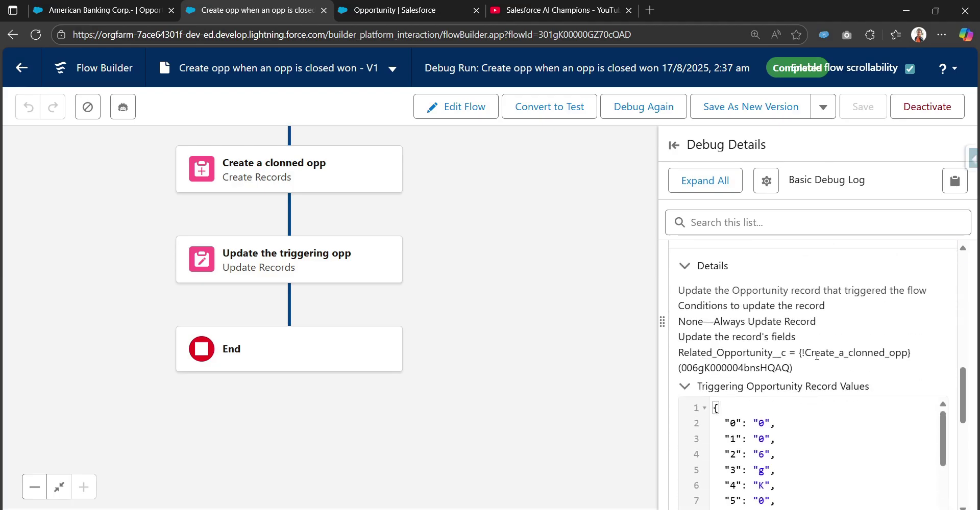
pyautogui.scroll(1, 709, 339)
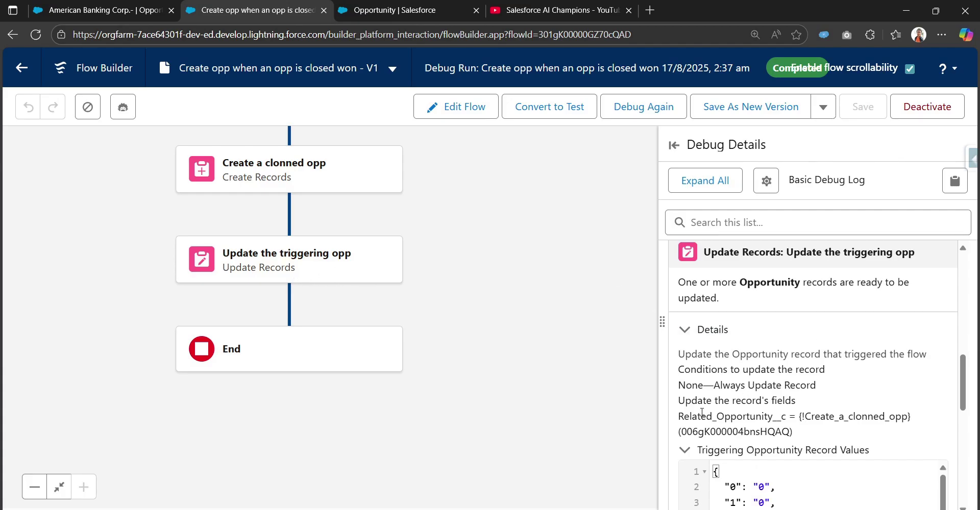
pyautogui.moveTo(679, 416); pyautogui.dragTo(789, 413)
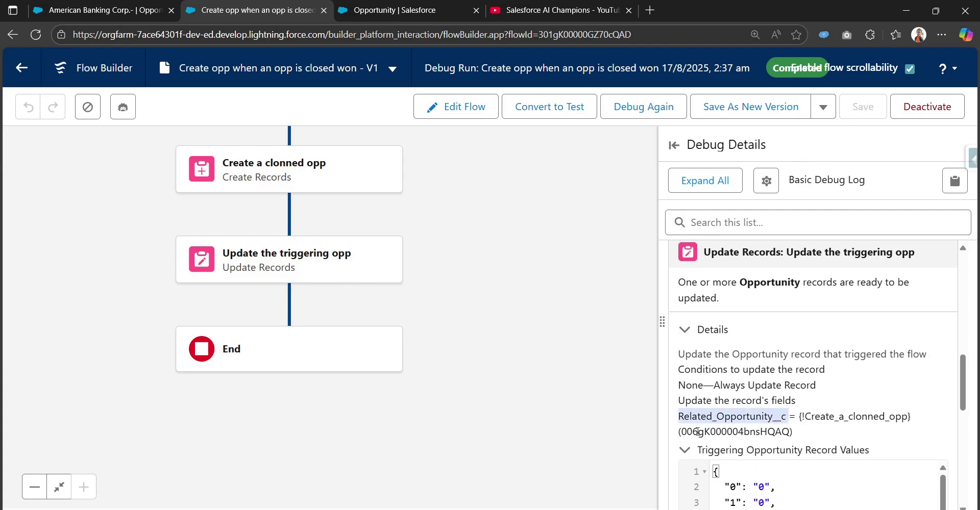
pyautogui.moveTo(682, 432); pyautogui.dragTo(790, 432)
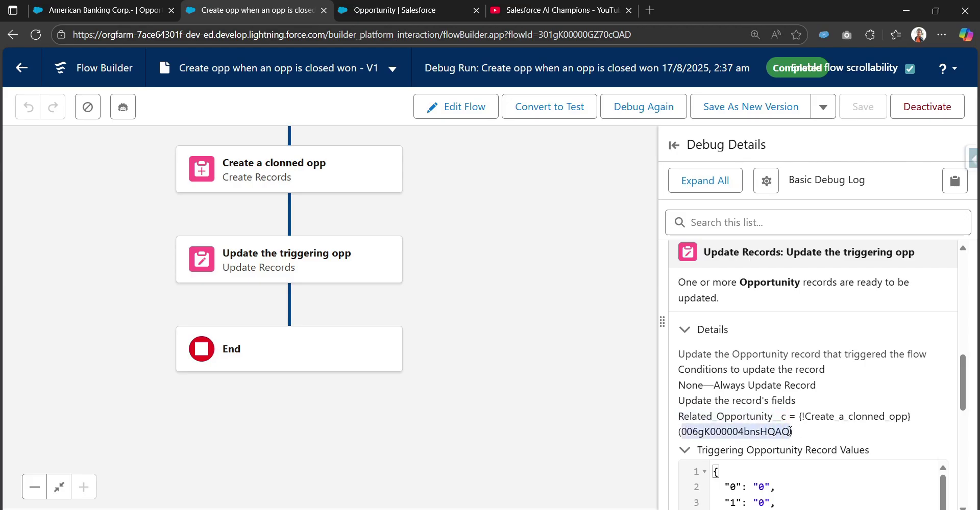
pyautogui.scroll(3, 772, 364)
pyautogui.moveTo(764, 341); pyautogui.dragTo(798, 346)
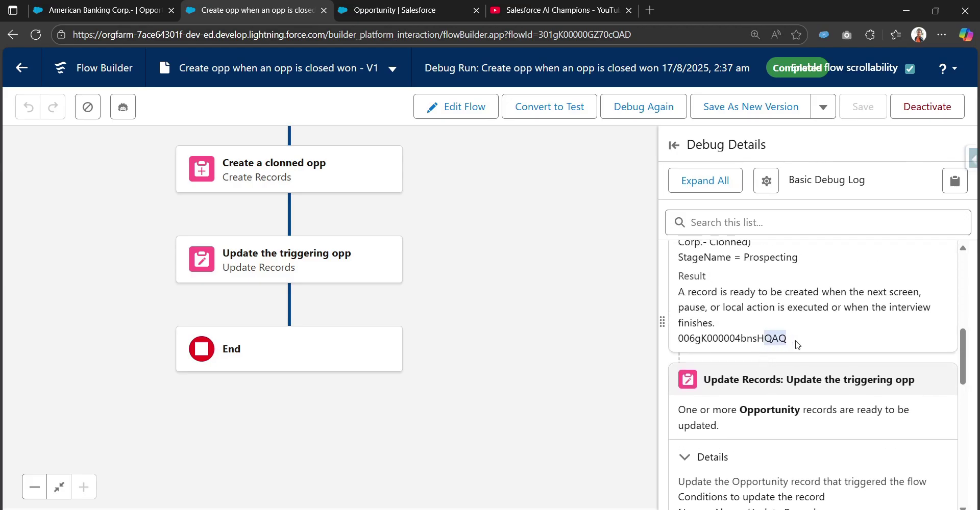
pyautogui.scroll(-3, 769, 384)
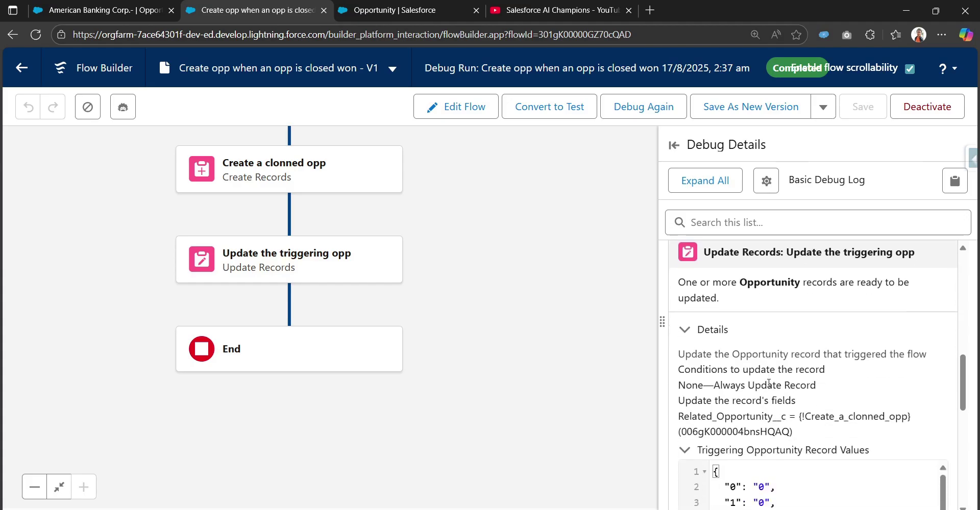
pyautogui.scroll(3, 767, 426)
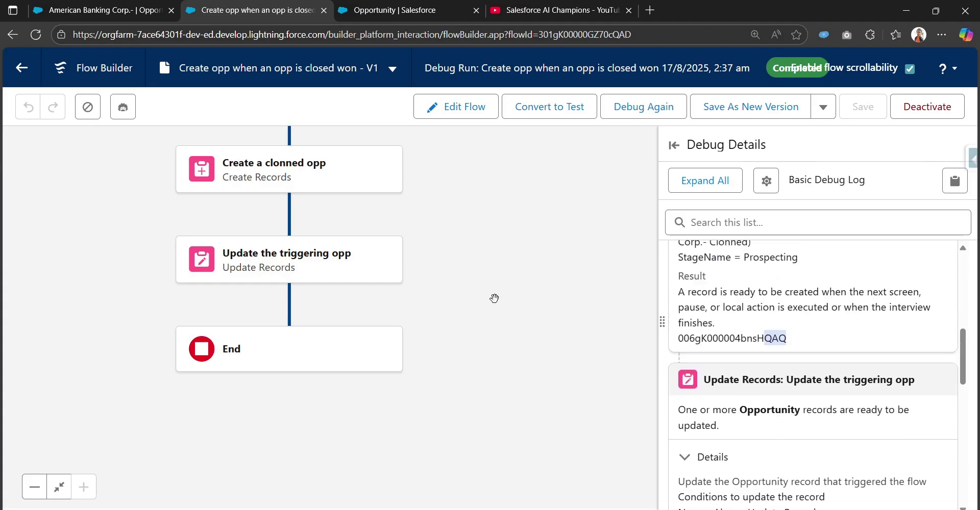
pyautogui.moveTo(512, 227); pyautogui.dragTo(536, 343)
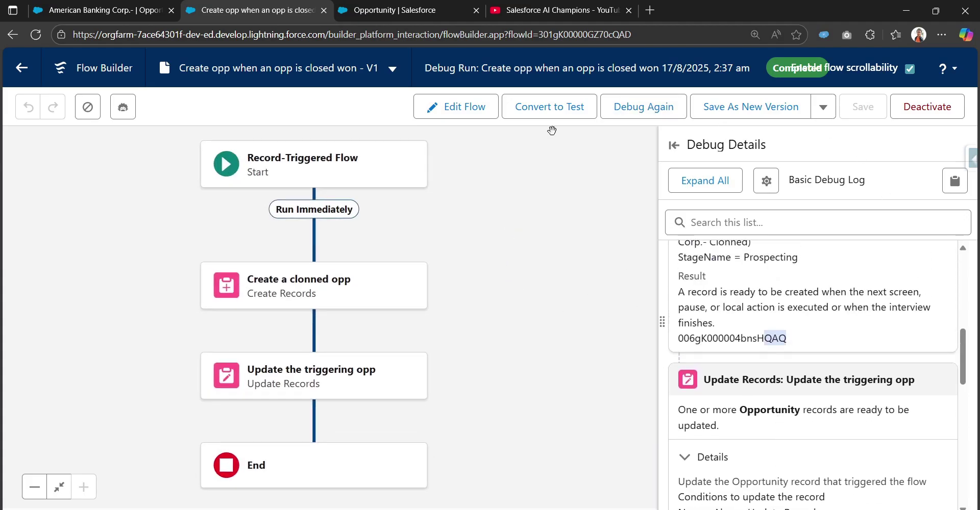
# - Switch to the American Banking Corp.- opportunity, reload the record and review its details
pyautogui.click(389, 8)
pyautogui.click(278, 7)
pyautogui.click(45, 11)
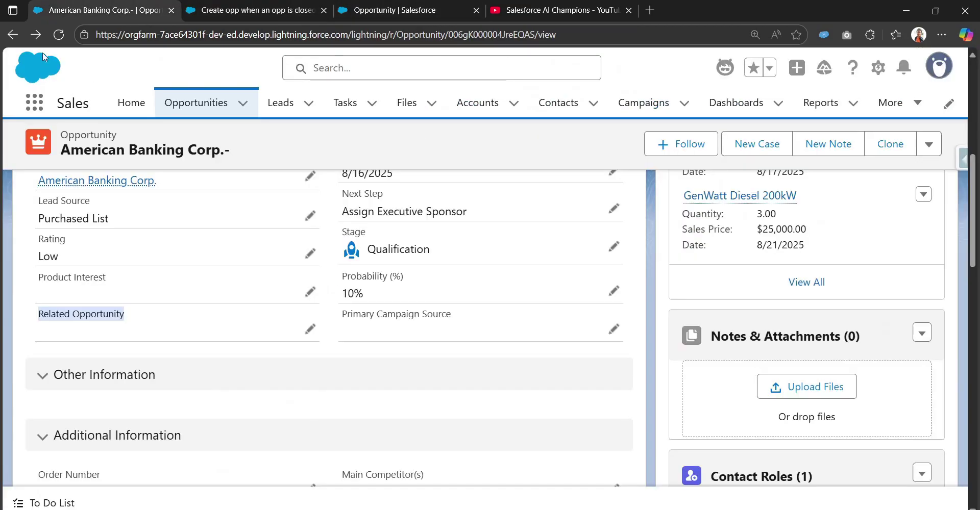
pyautogui.click(65, 36)
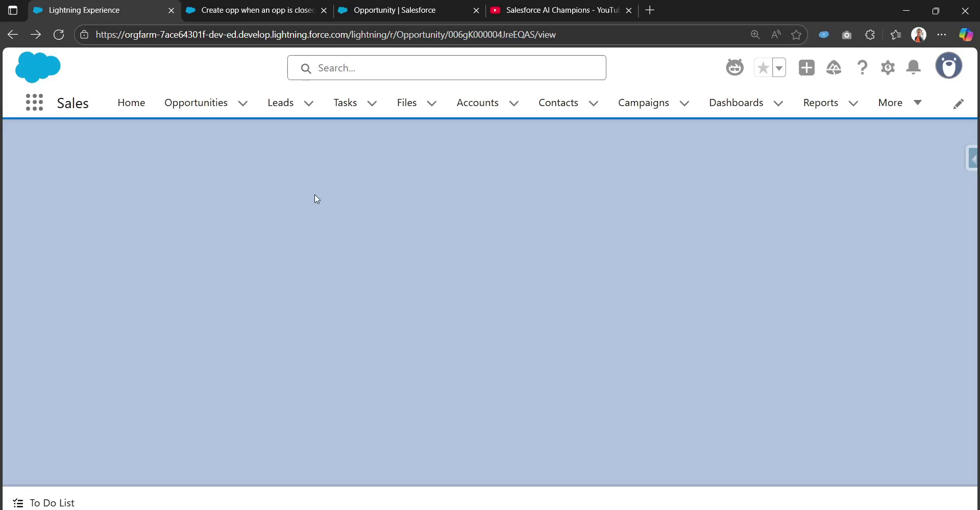
pyautogui.scroll(-5, 322, 256)
pyautogui.scroll(4, 317, 313)
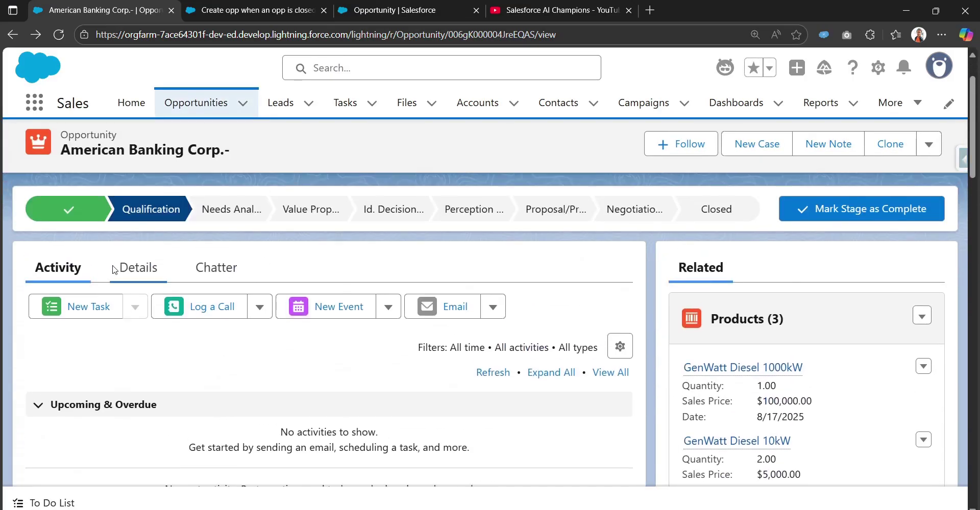
pyautogui.click(134, 267)
pyautogui.scroll(-5, 132, 332)
pyautogui.scroll(10, 58, 260)
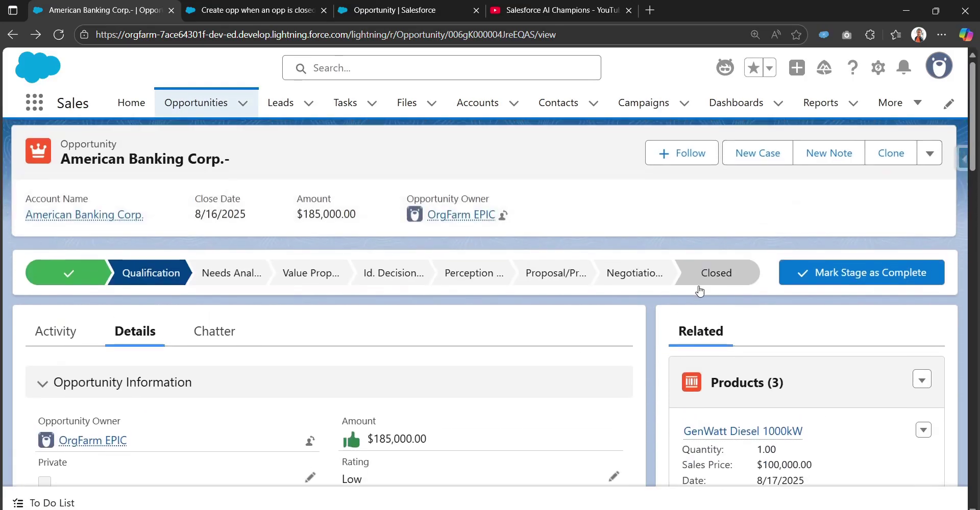
# - Close the American Banking Corp.- opportunity with the stage Closed Won and save it
pyautogui.click(705, 280)
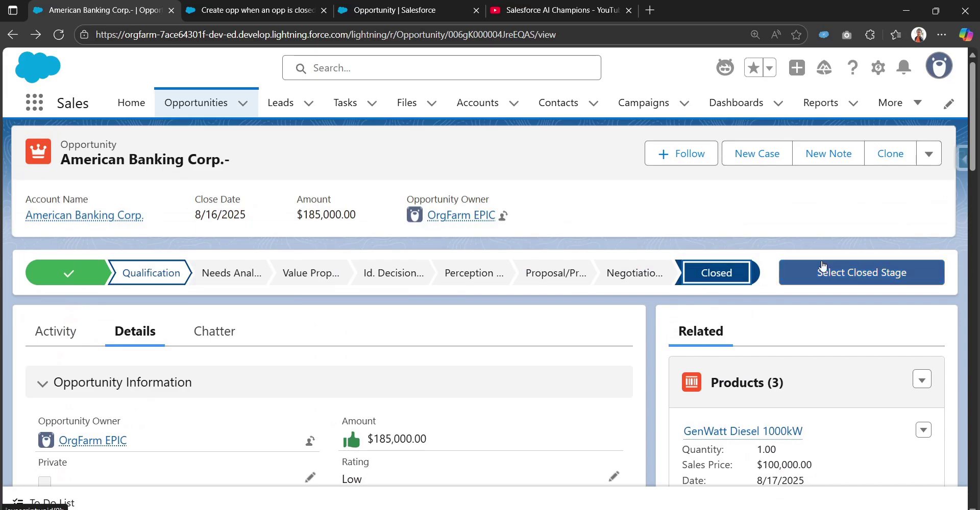
pyautogui.click(826, 278)
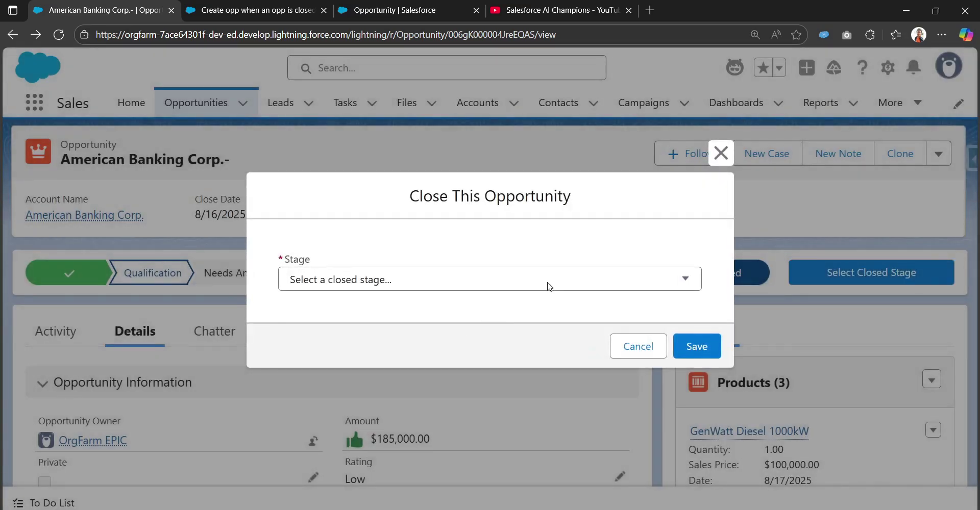
pyautogui.click(547, 283)
pyautogui.click(549, 322)
pyautogui.click(694, 345)
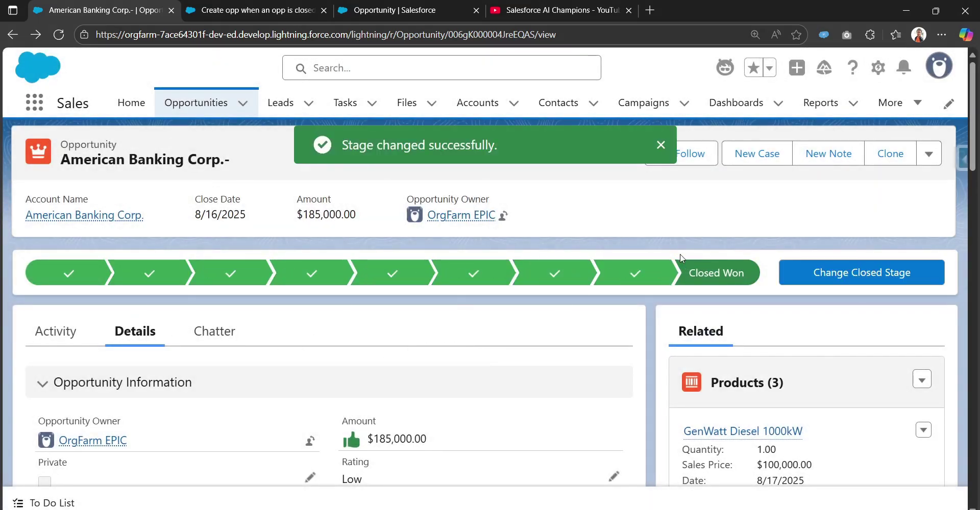
# - Check the Related Opportunity field on the original opportunity and open its linked record in a new browser tab
pyautogui.scroll(-5, 430, 357)
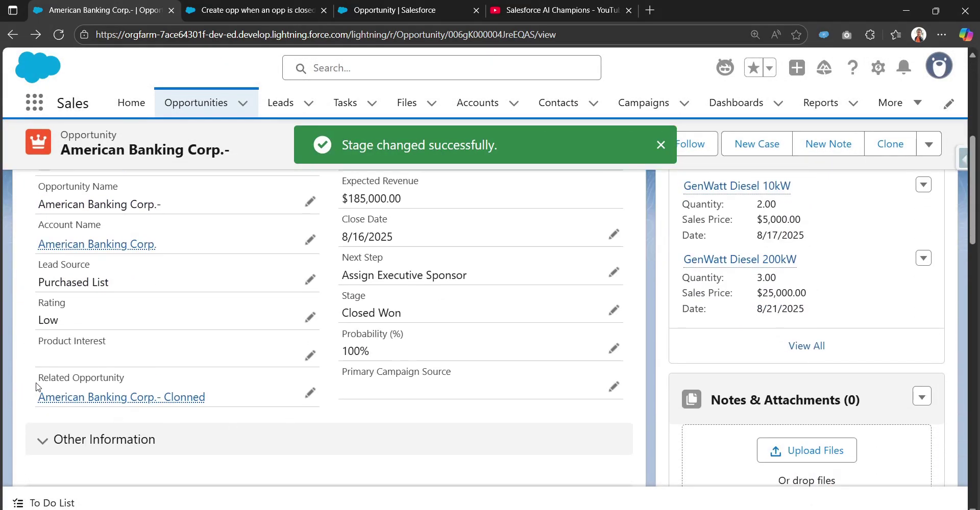
pyautogui.moveTo(36, 386); pyautogui.dragTo(128, 380)
pyautogui.moveTo(152, 400)
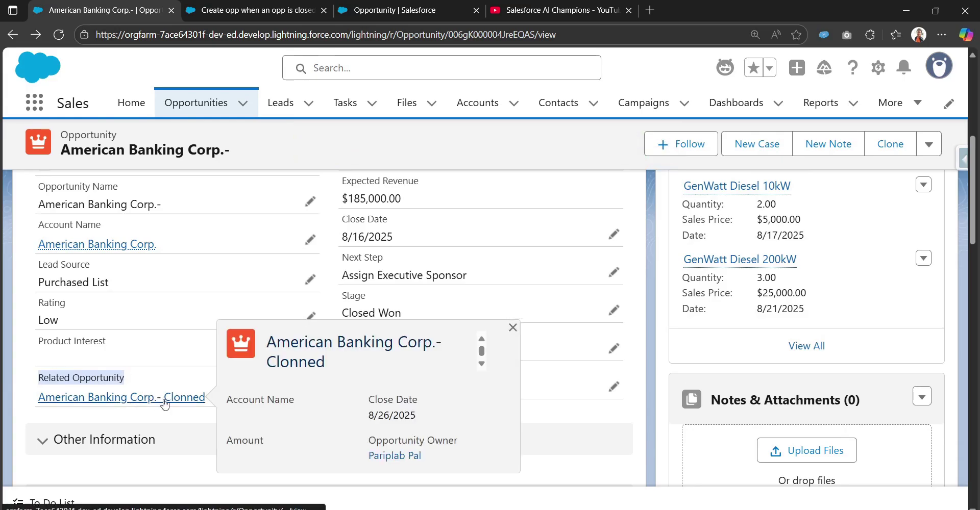
pyautogui.rightClick(165, 403)
pyautogui.click(204, 236)
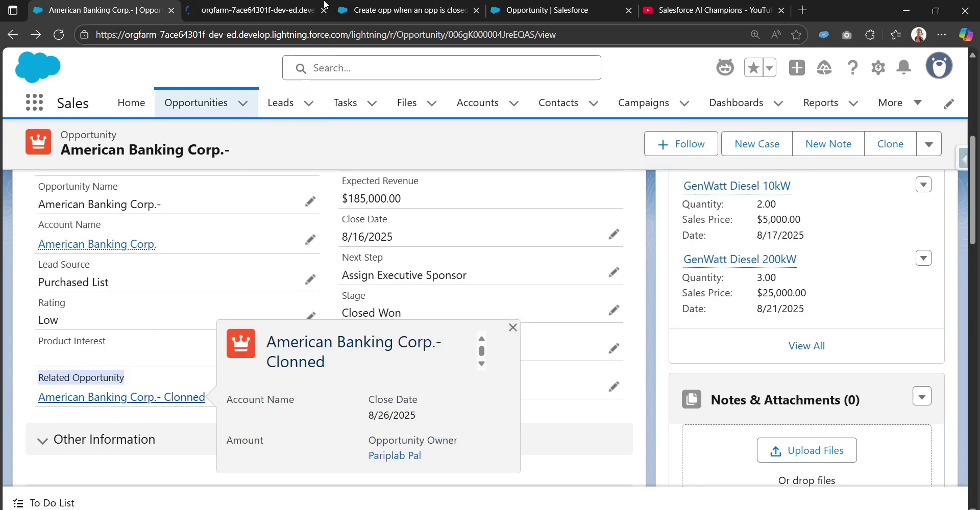
pyautogui.click(286, 10)
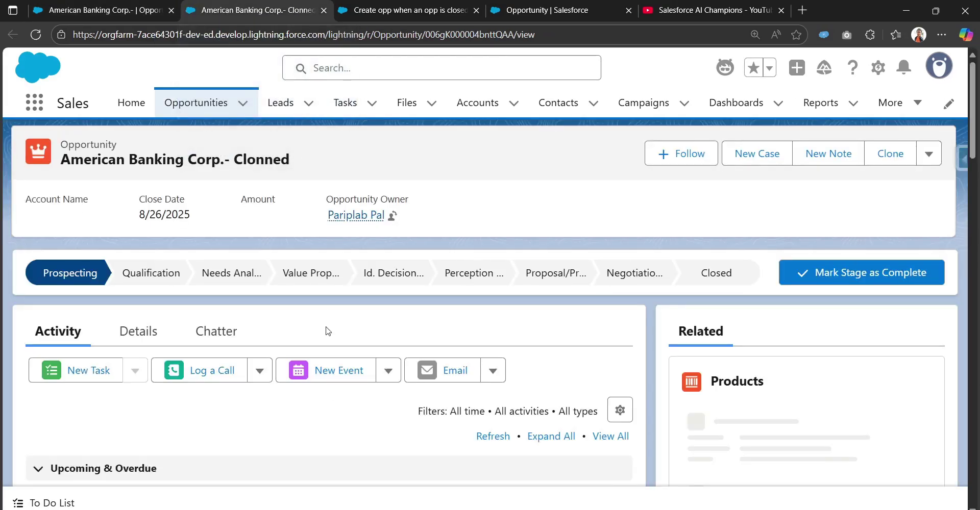
# - Examine the close date, stage and opportunity name in the cloned opportunity's details, leaving the record unedited
pyautogui.click(144, 331)
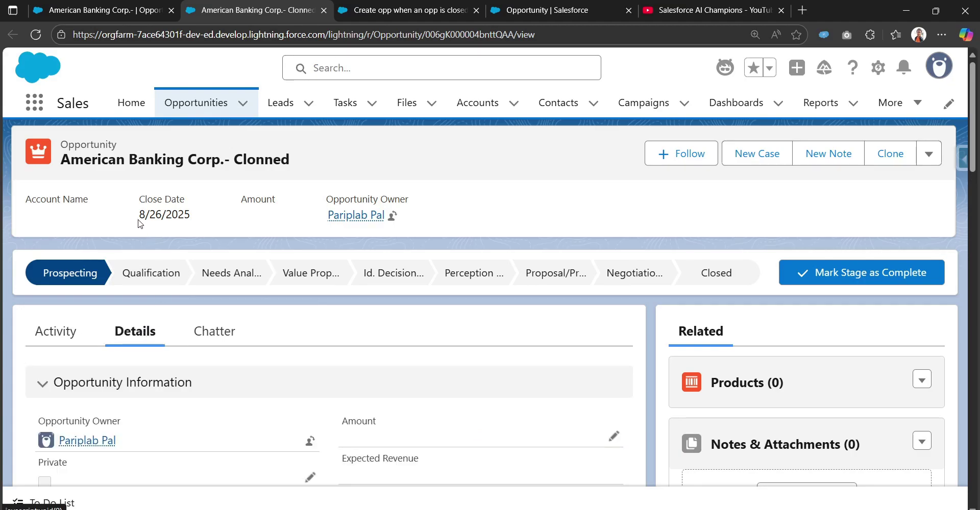
pyautogui.moveTo(141, 218); pyautogui.dragTo(191, 218)
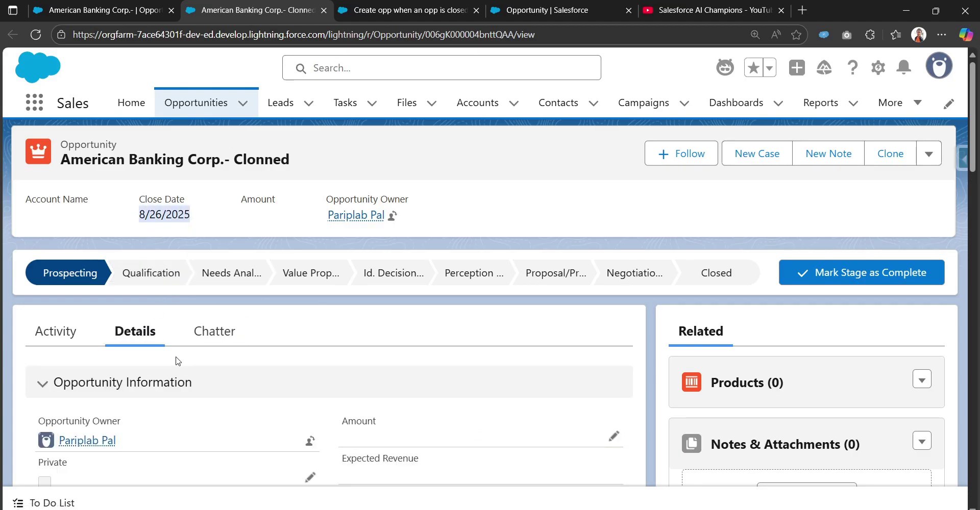
pyautogui.scroll(-5, 219, 408)
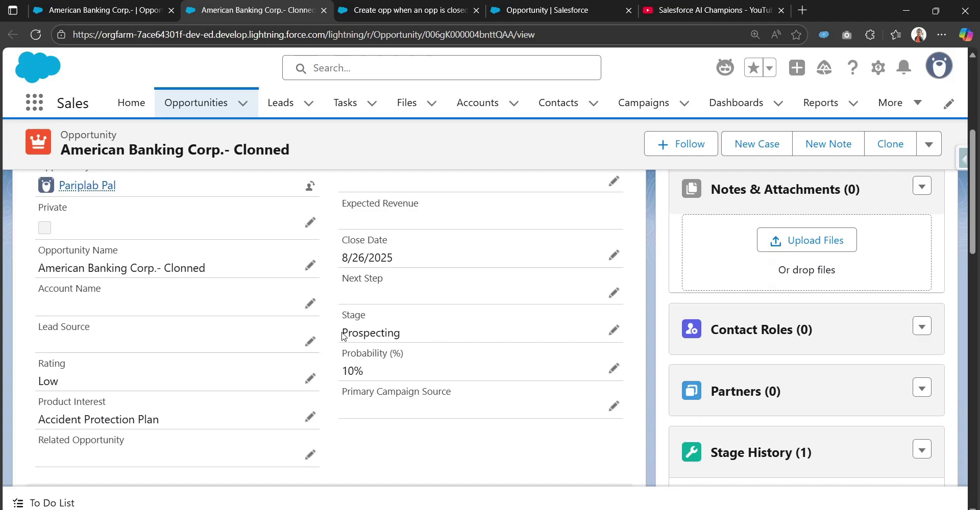
pyautogui.moveTo(343, 337); pyautogui.dragTo(406, 338)
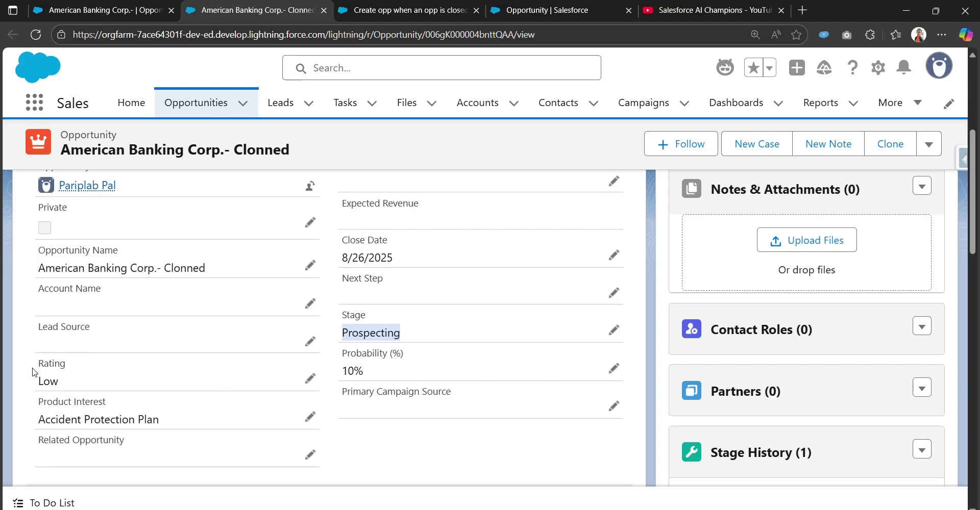
pyautogui.moveTo(36, 272); pyautogui.dragTo(208, 271)
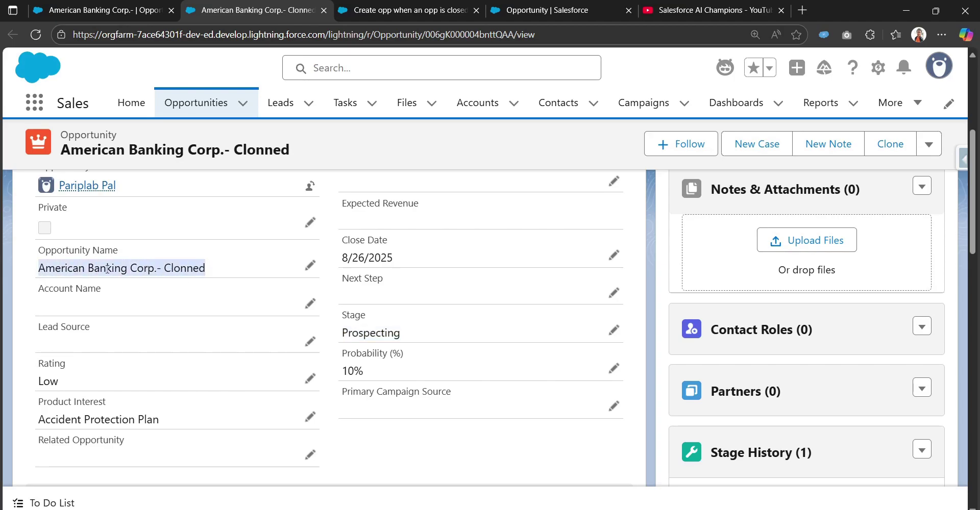
pyautogui.moveTo(37, 271); pyautogui.dragTo(217, 278)
pyautogui.doubleClick(159, 271)
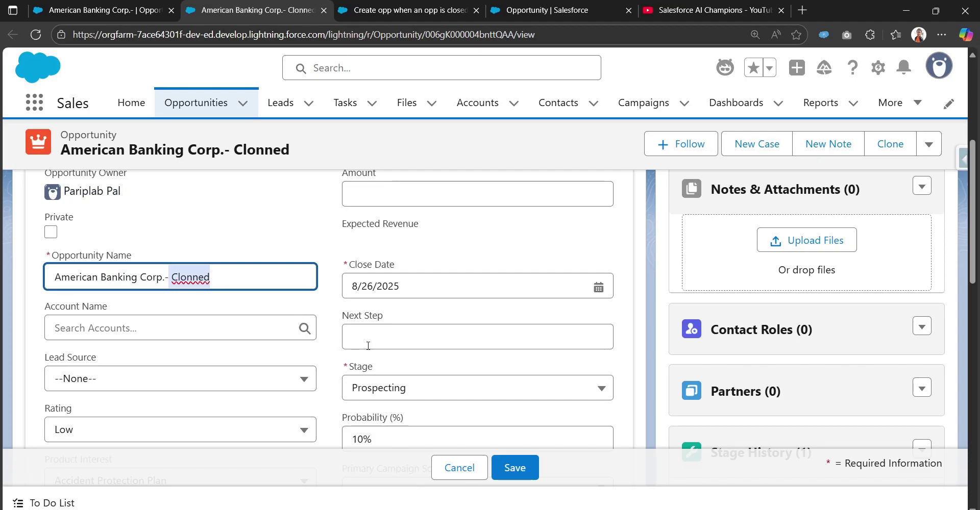
pyautogui.click(443, 467)
pyautogui.scroll(3, 233, 354)
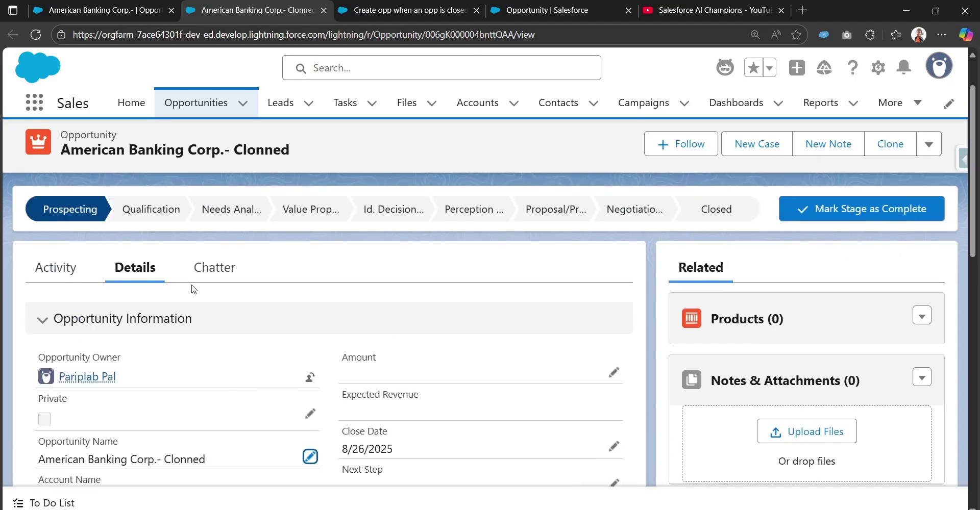
# - Return to the original American Banking Corp.- opportunity and examine its details and Products related list
pyautogui.click(394, 11)
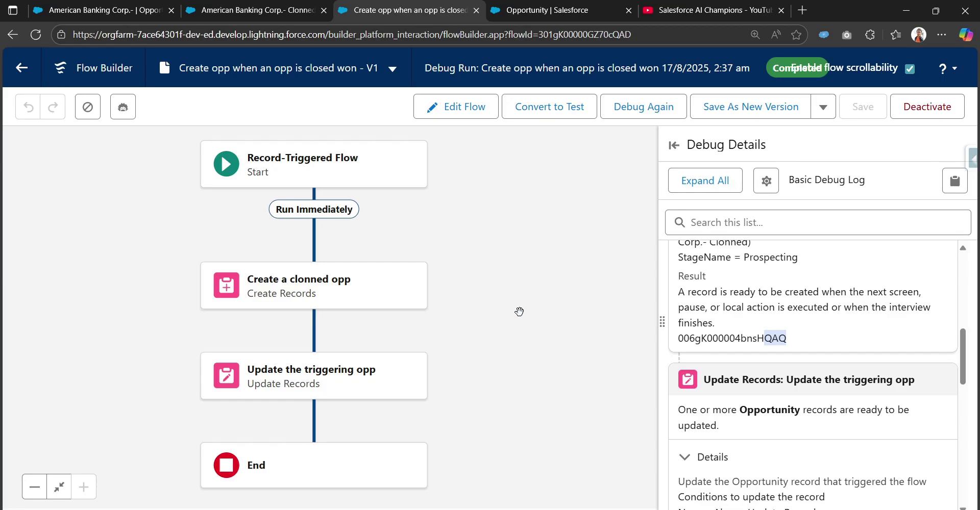
pyautogui.click(258, 9)
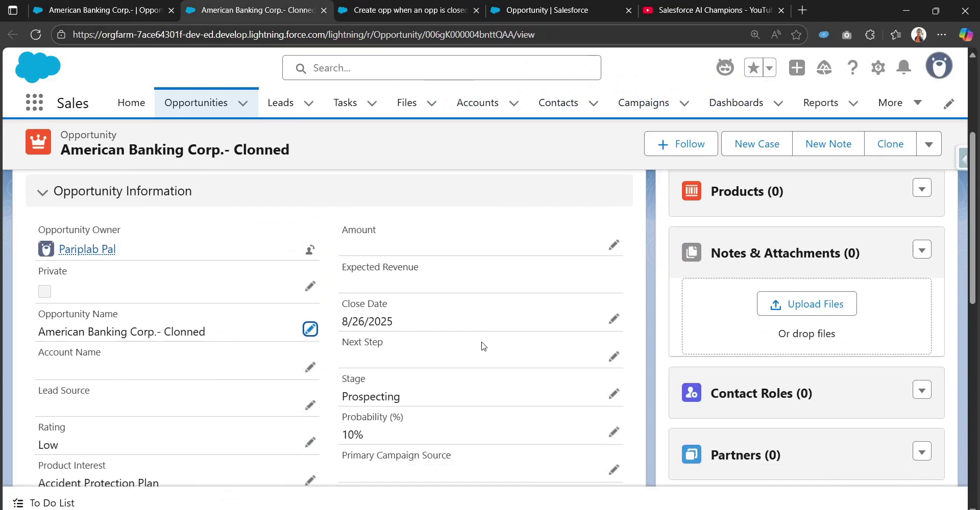
pyautogui.click(104, 10)
pyautogui.scroll(3, 806, 368)
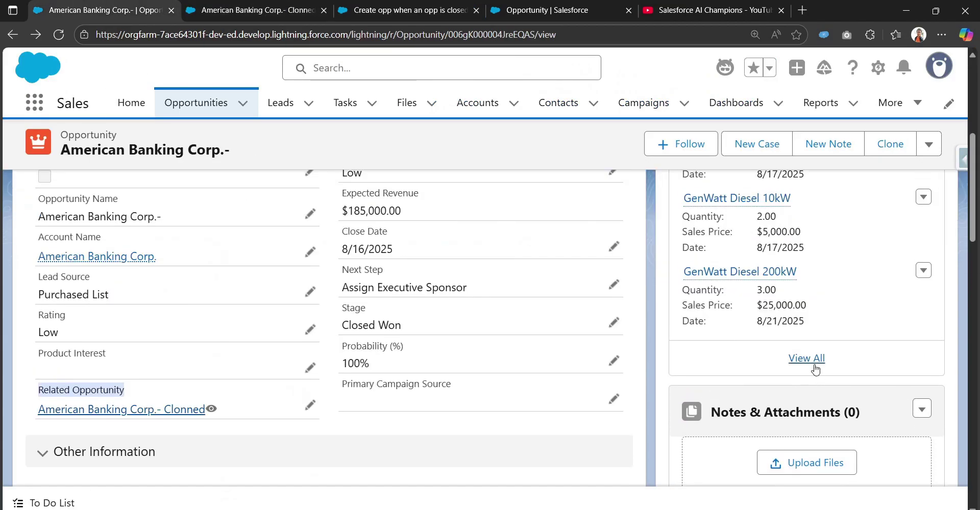
pyautogui.scroll(1, 769, 386)
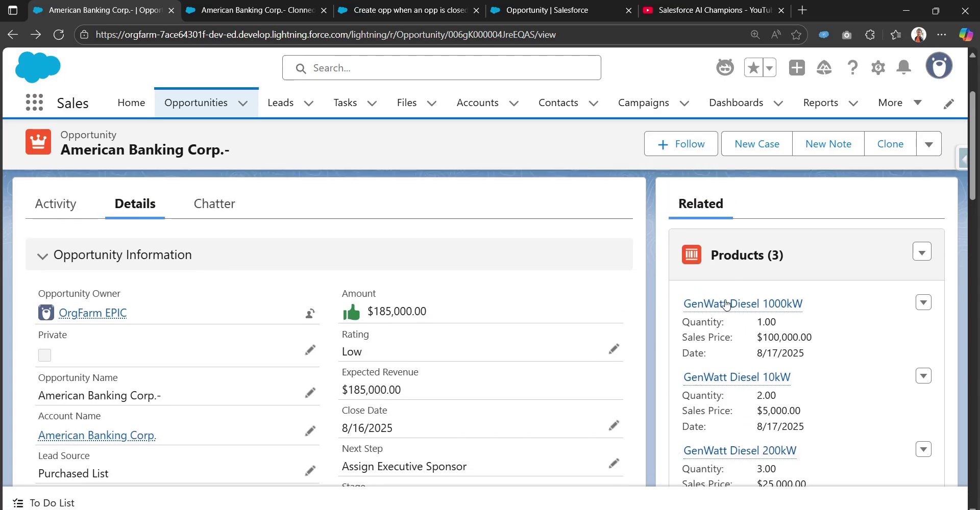
pyautogui.scroll(-1, 727, 305)
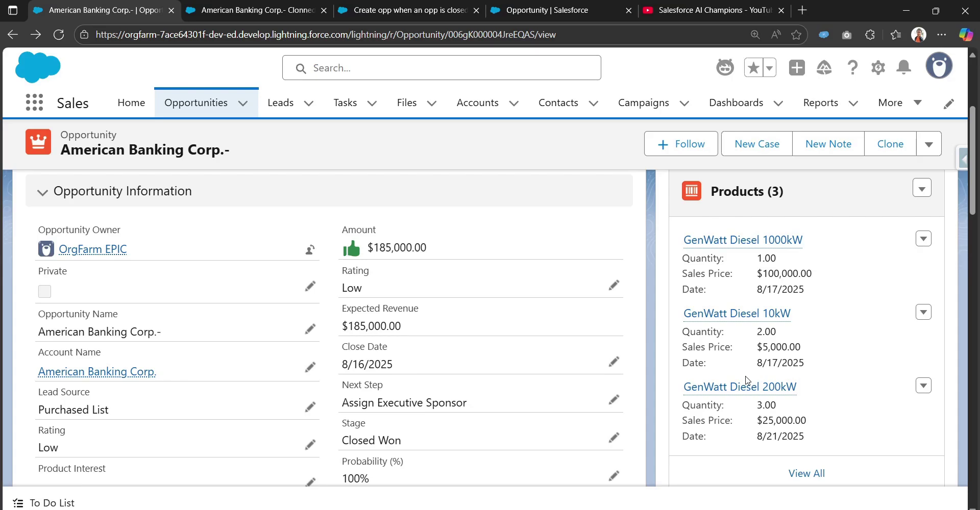
pyautogui.scroll(2, 636, 261)
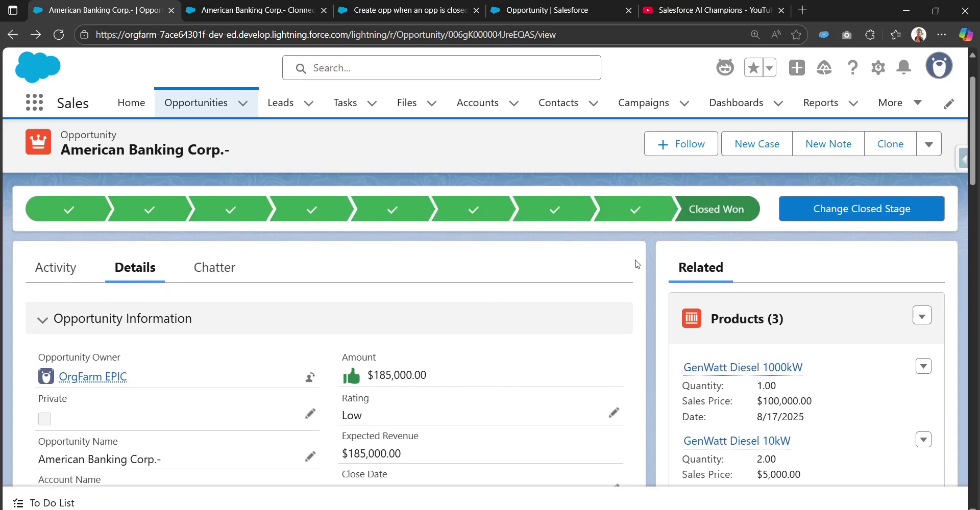
pyautogui.scroll(-1, 727, 333)
pyautogui.scroll(-2, 726, 333)
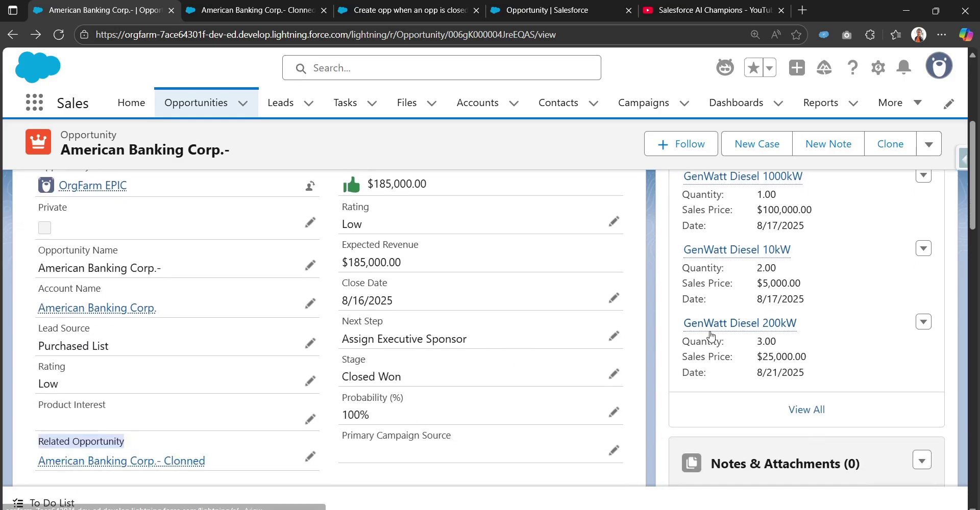
pyautogui.scroll(2, 711, 337)
pyautogui.scroll(-2, 749, 314)
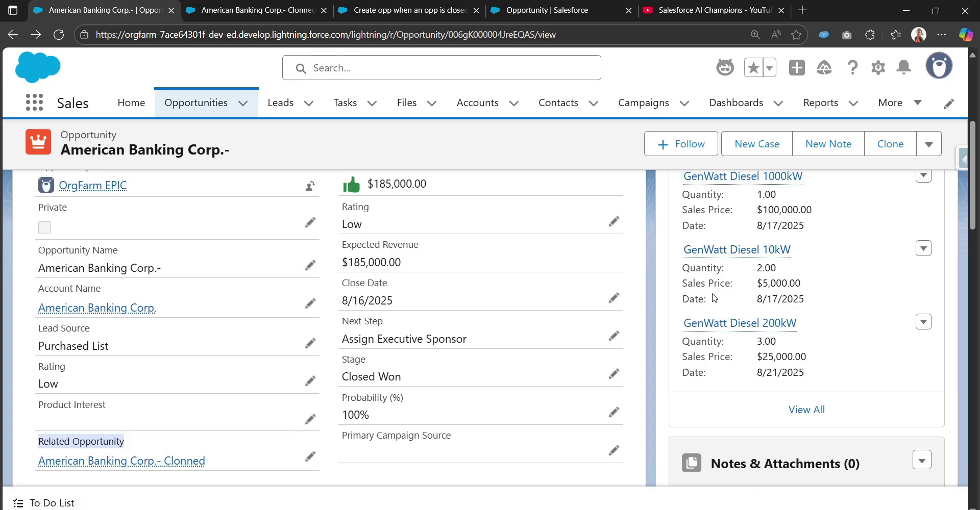
# - Check the Products related list on the American Banking Corp.- Clonned opportunity
pyautogui.click(258, 13)
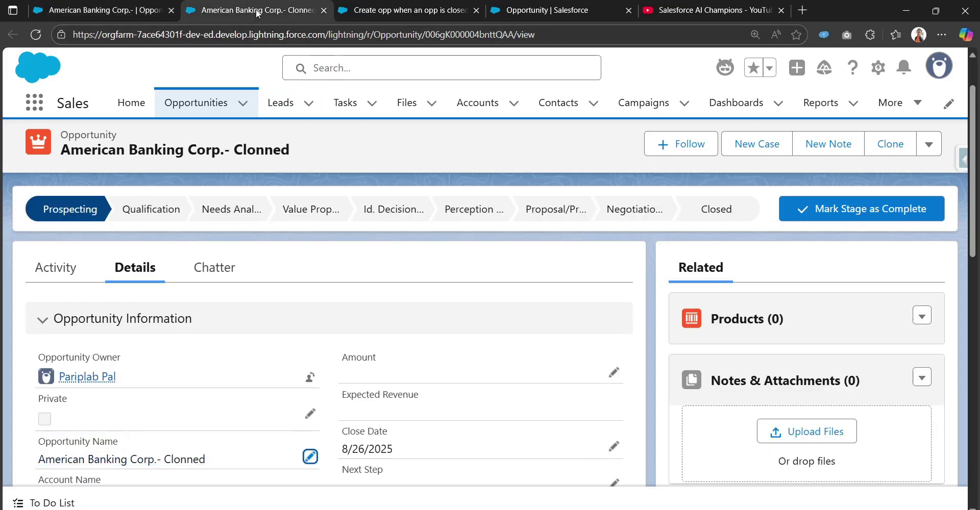
pyautogui.scroll(-1, 591, 298)
pyautogui.scroll(1, 638, 320)
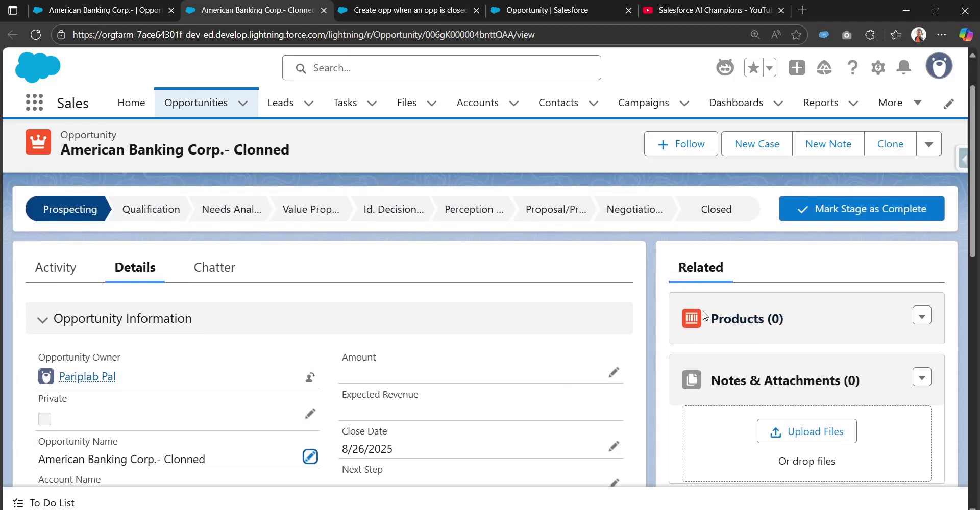